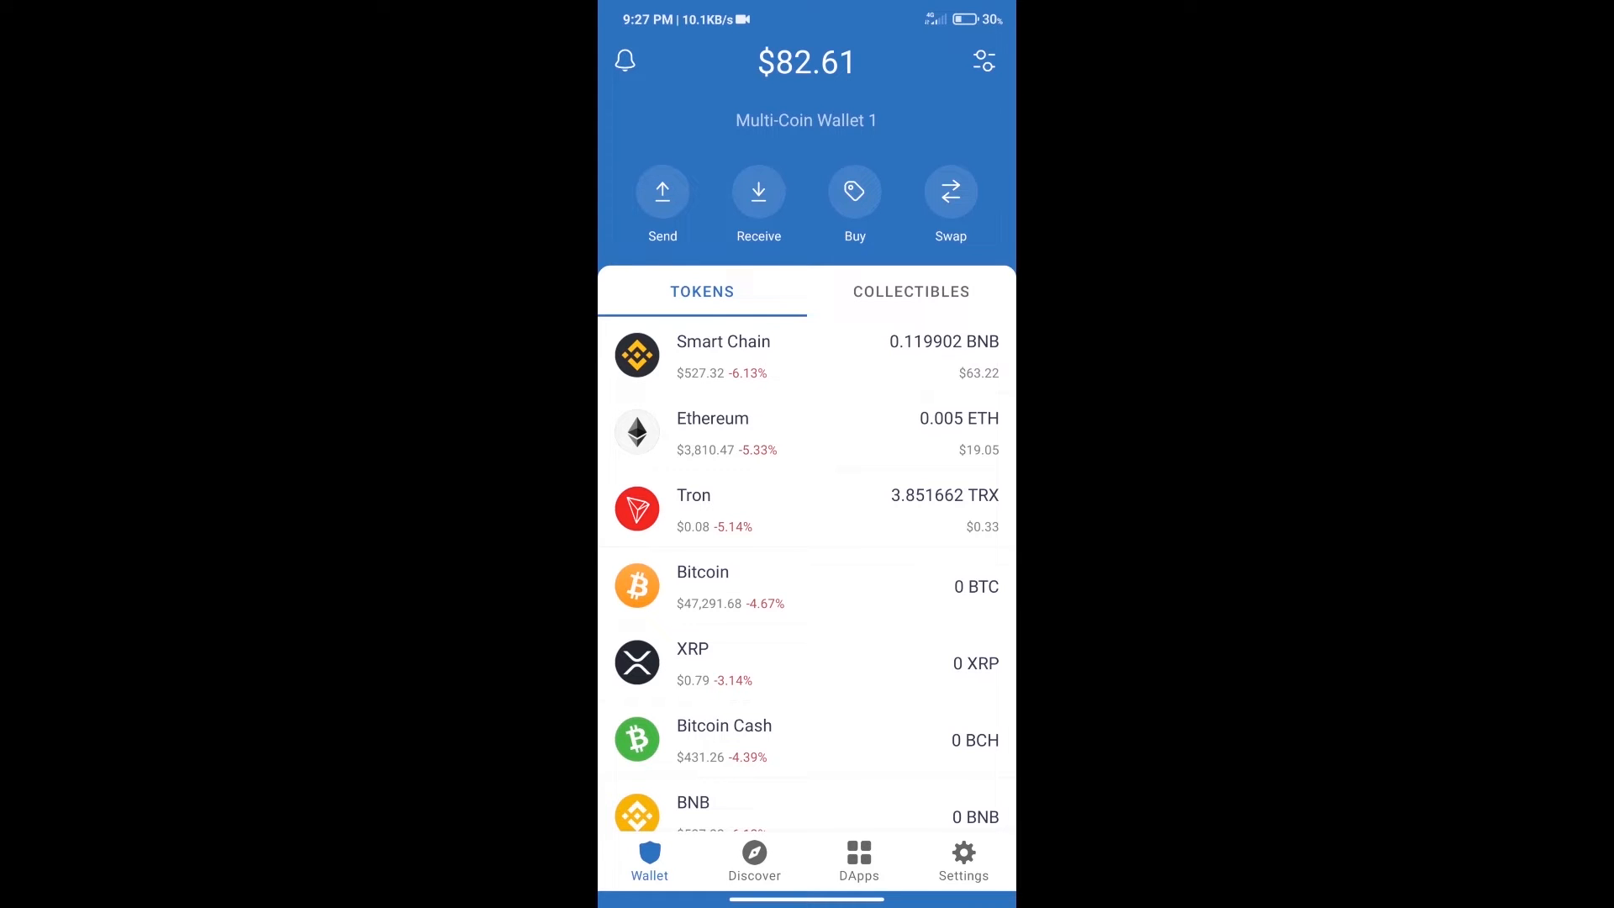
Step: Start the Buy flow from the wallet home to list purchasable coins
left_click(854, 190)
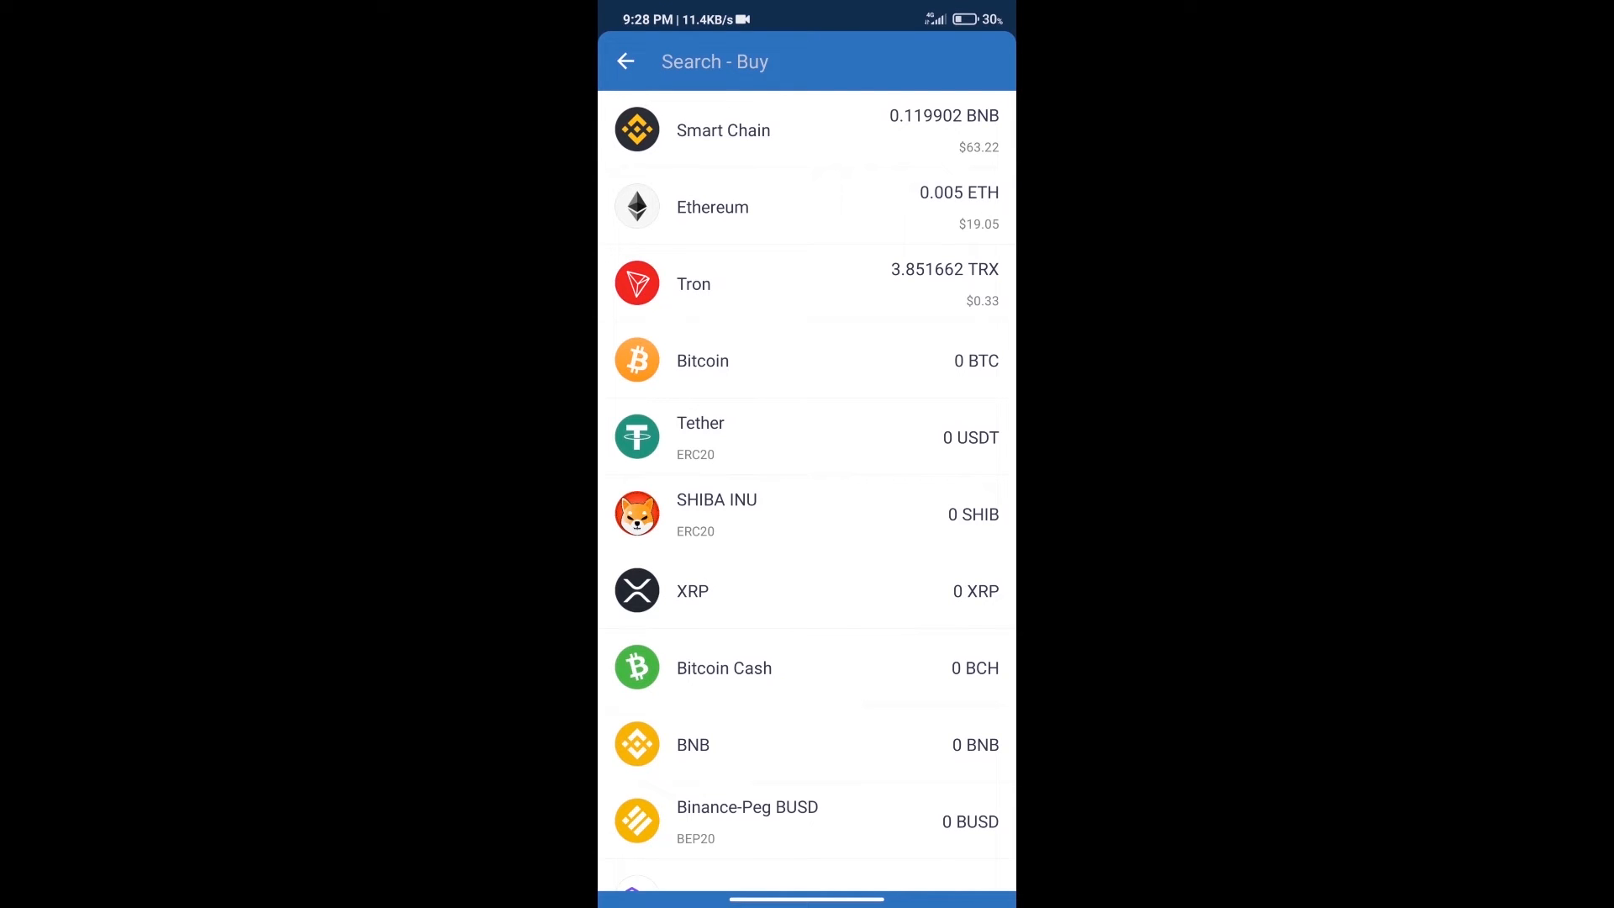
type("bn")
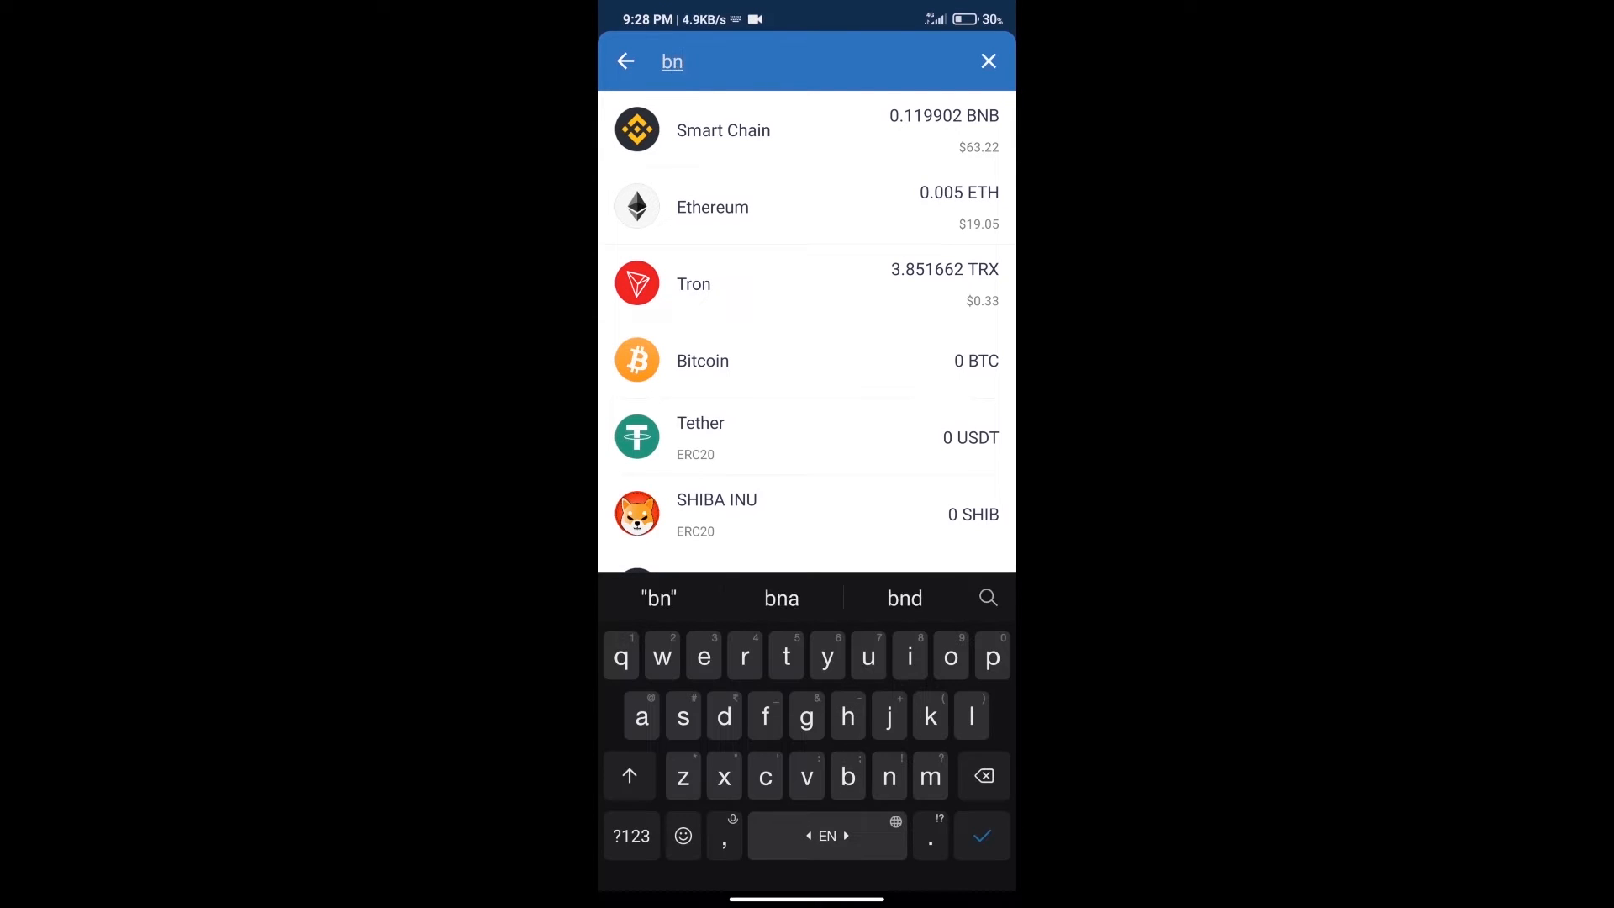
type("b")
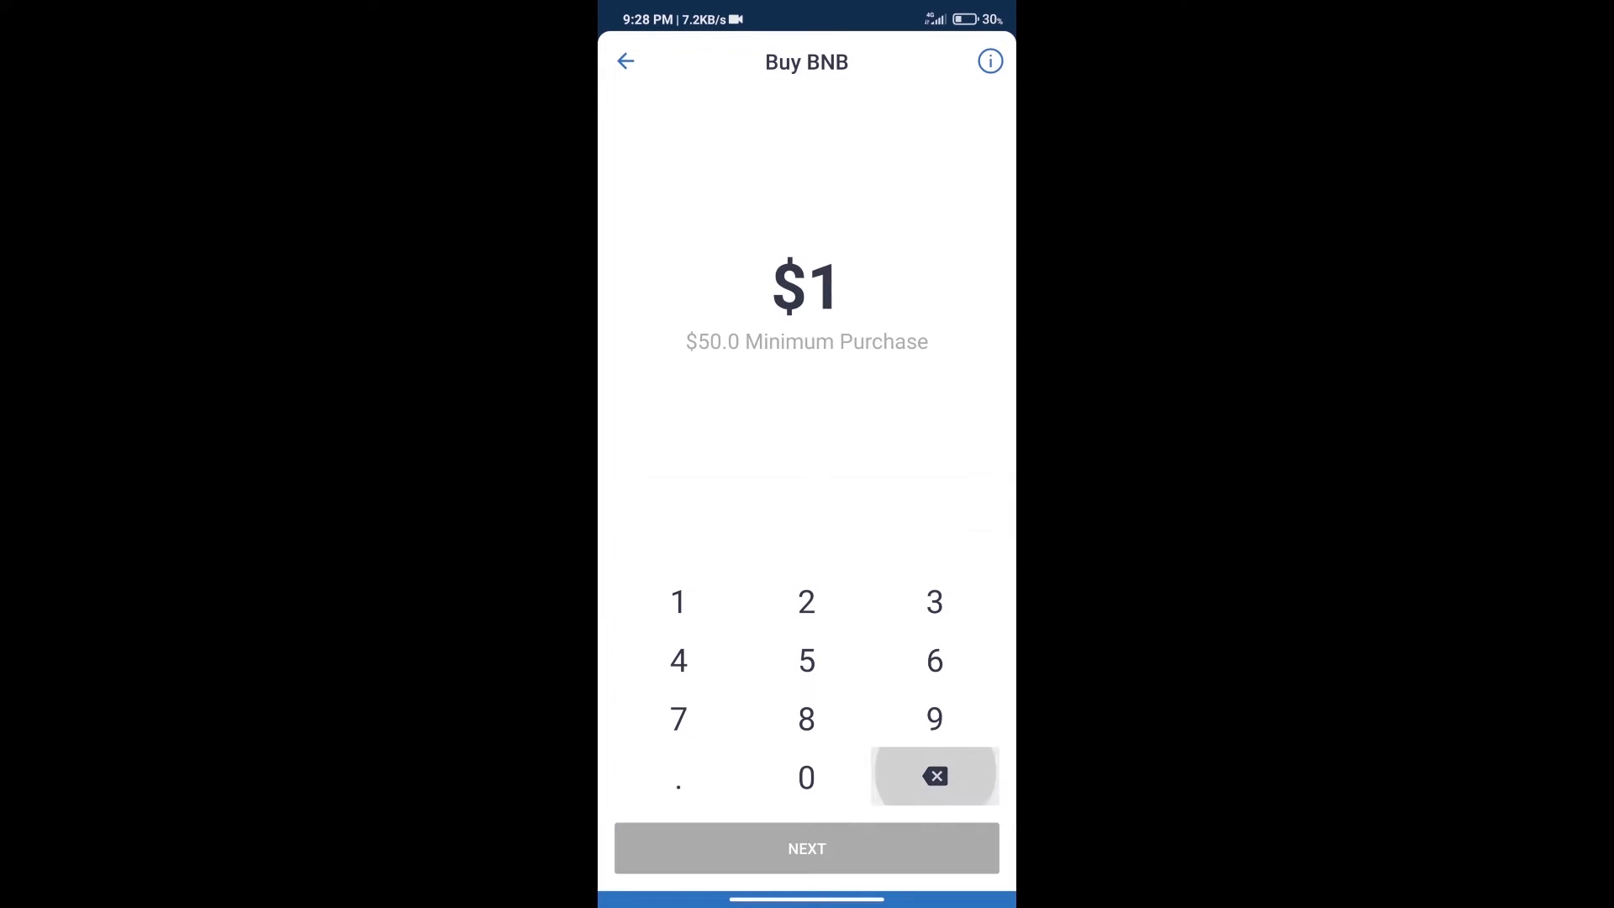
Step: Enter $50 as the BNB purchase amount, then back out without buying
left_click(807, 660)
left_click(805, 777)
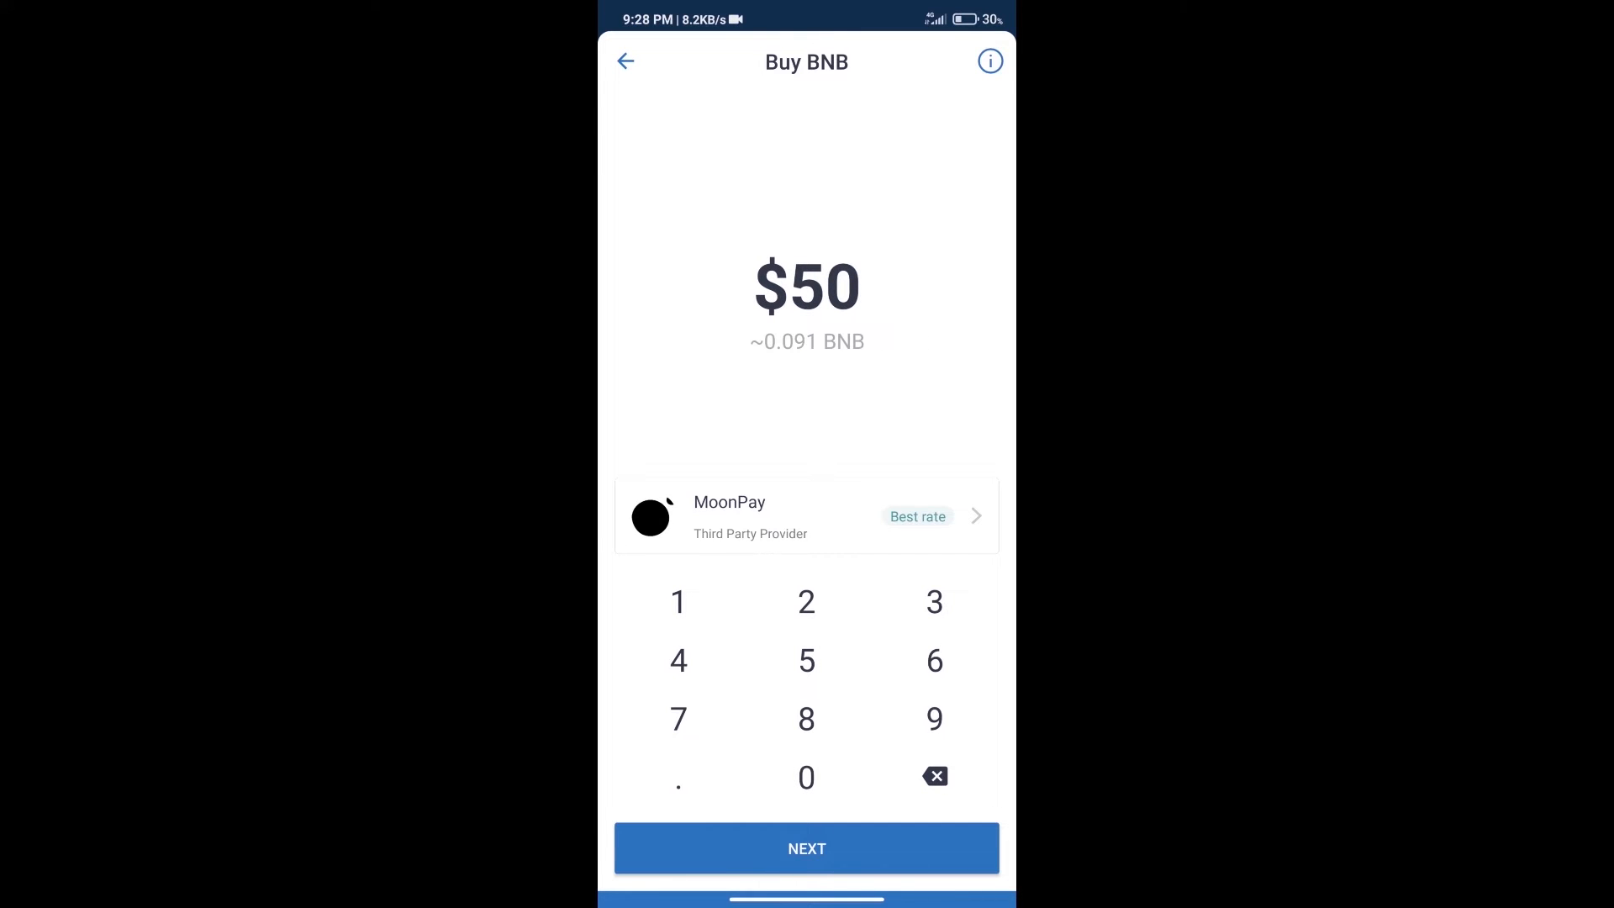
key("Escape")
key("Escape")
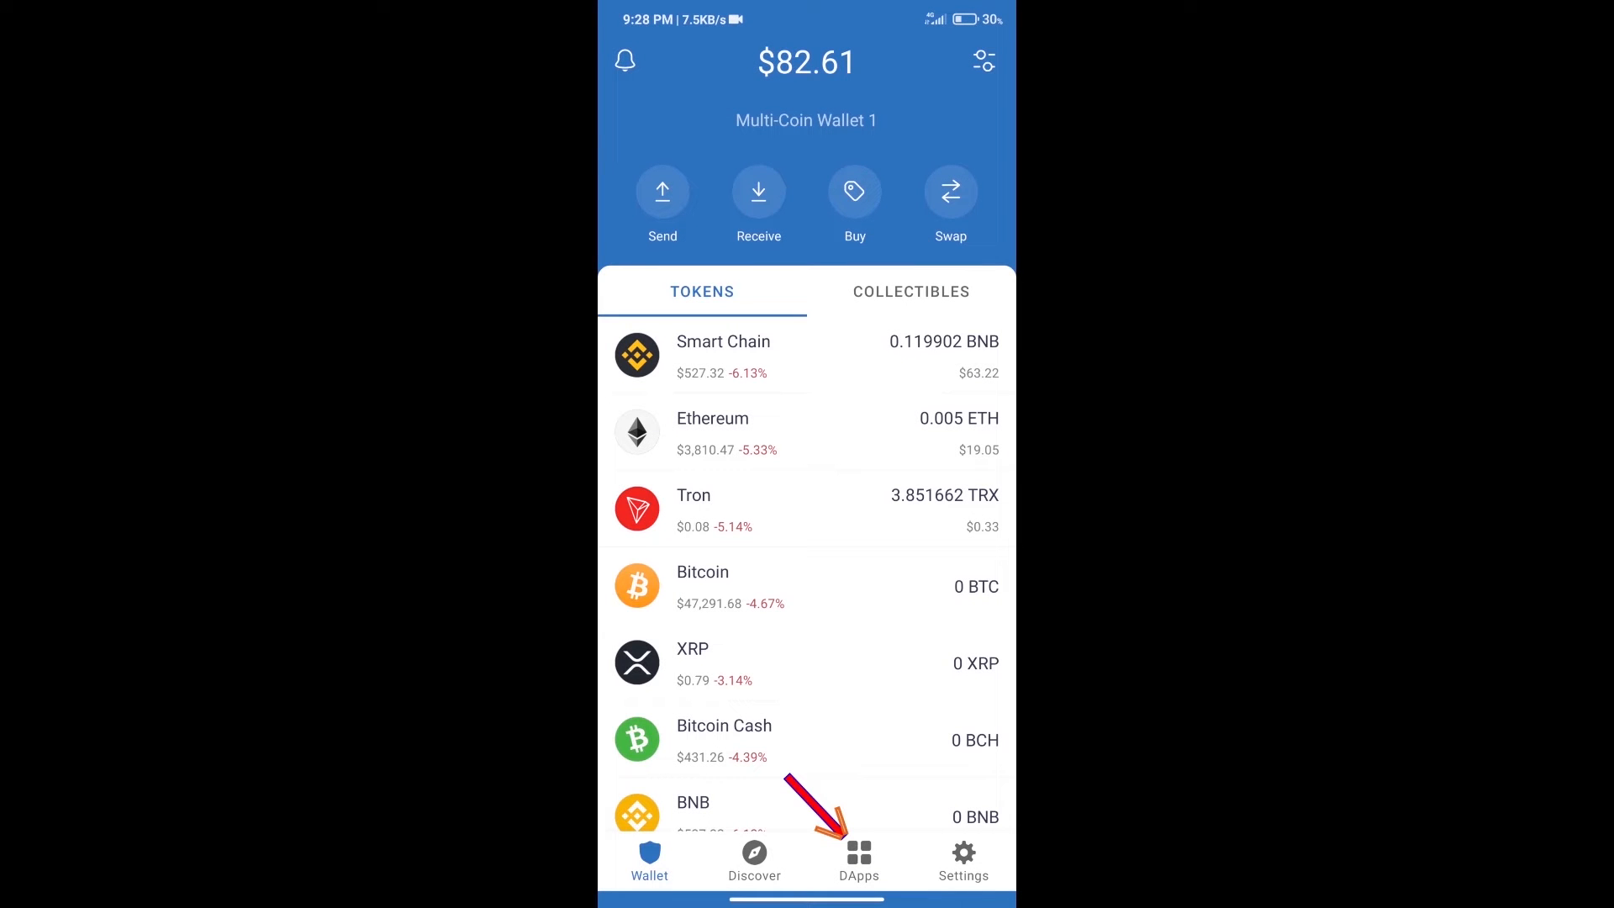
Step: Go to the DApps browser and bring up PancakeSwap's wallet-connection options
left_click(859, 862)
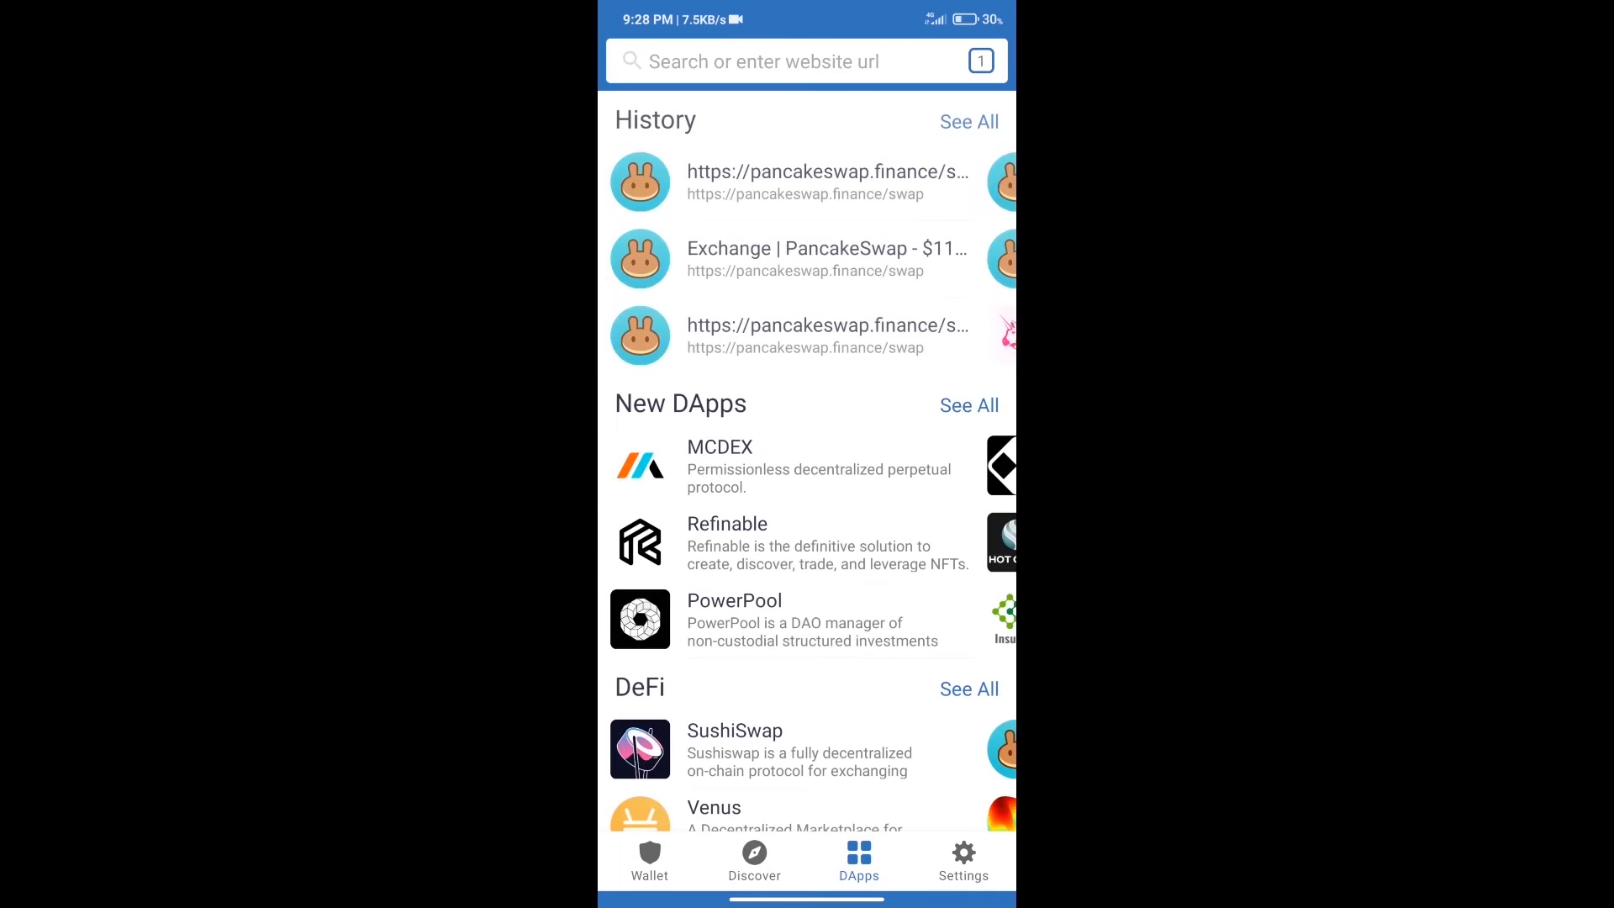
scroll(807, 454, "down", 5)
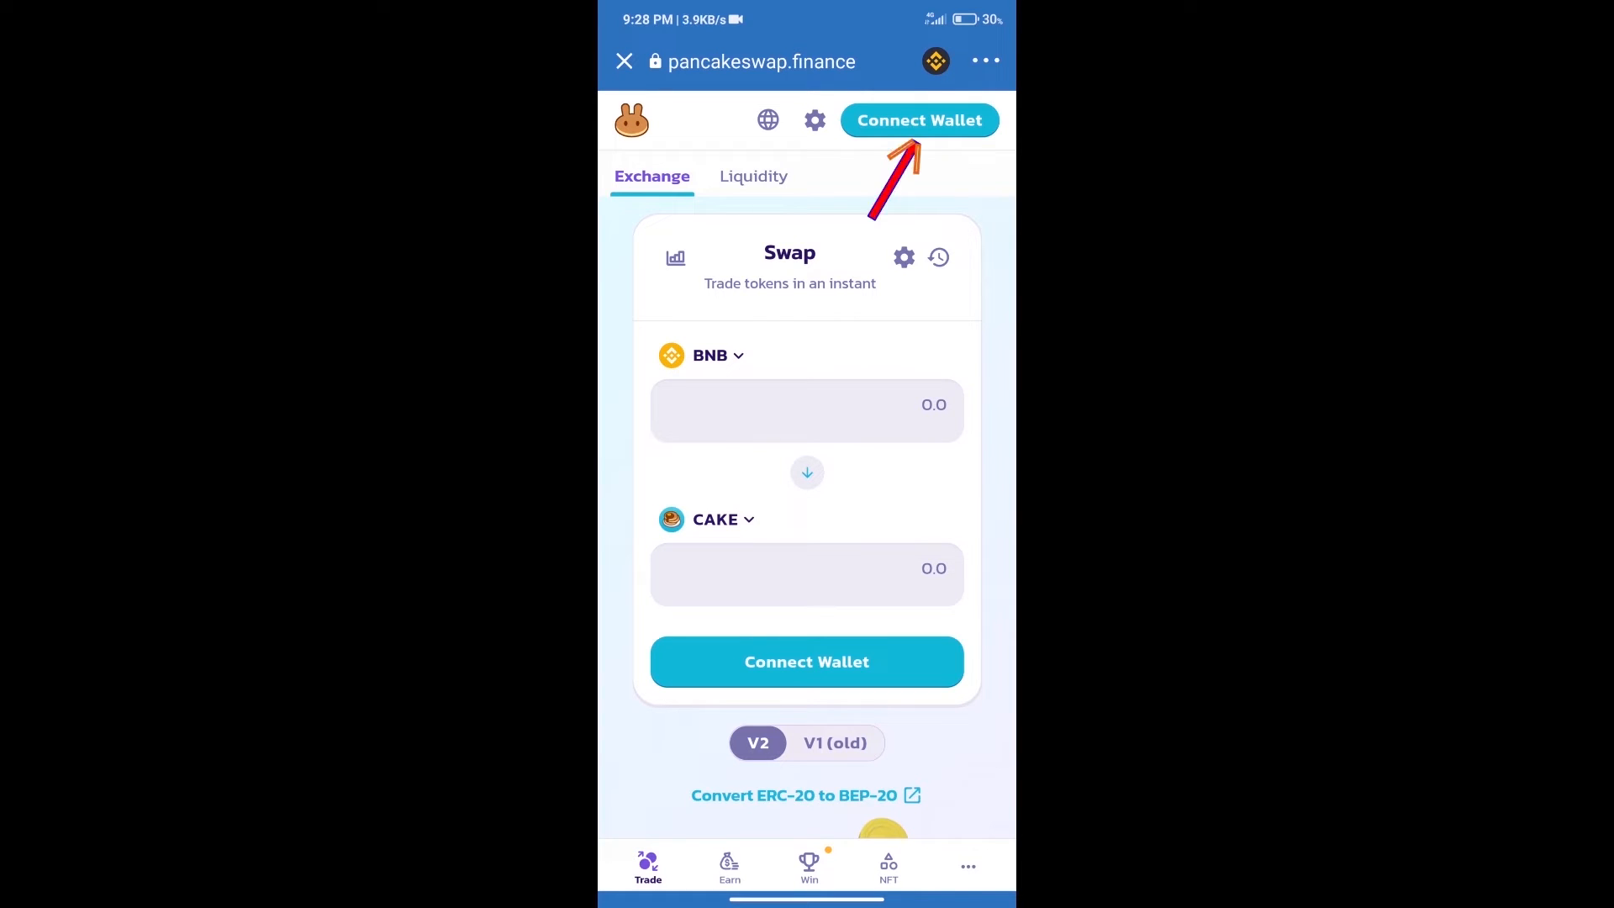
left_click(919, 119)
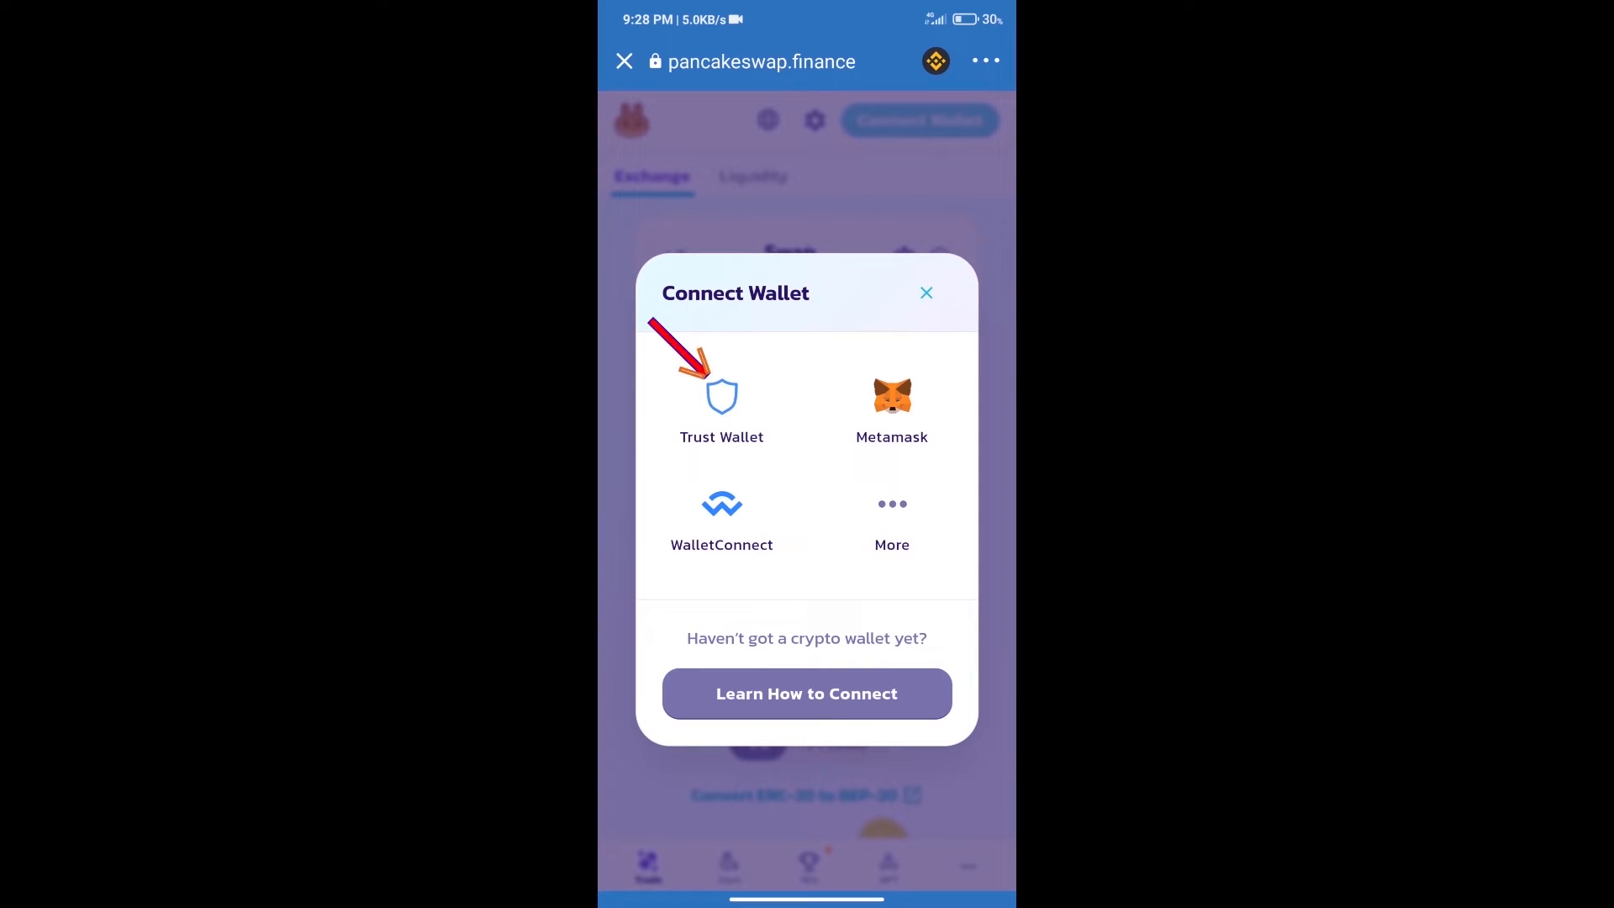
Step: Connect the Trust Wallet account to PancakeSwap, showing the BNB balance
left_click(721, 398)
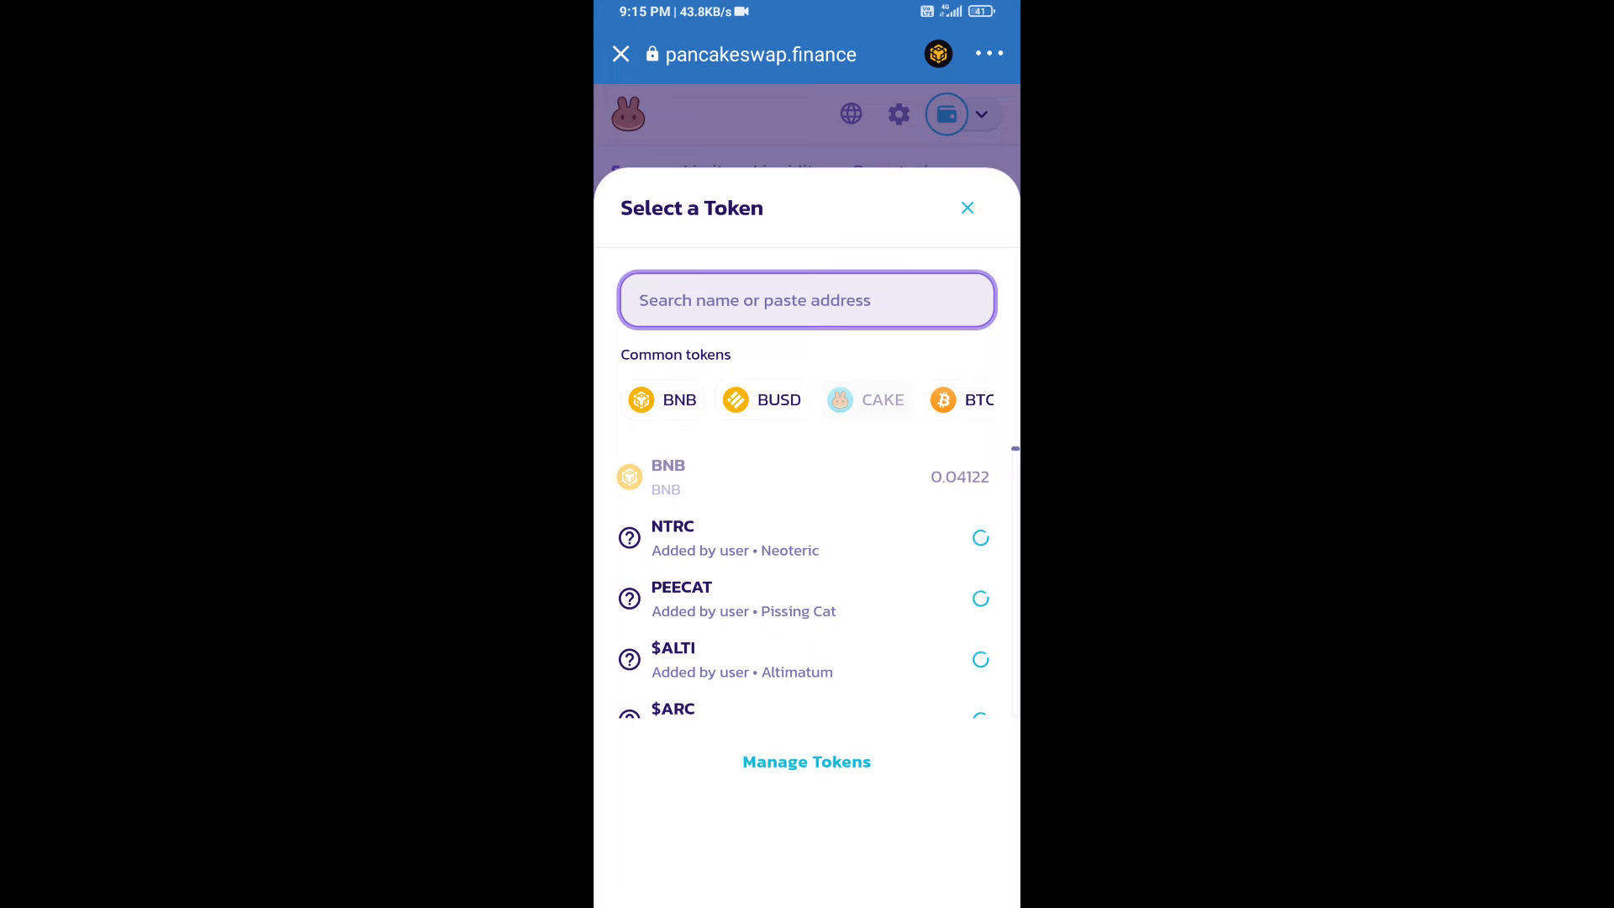
Step: Copy Grizzly Honey's contract address from CoinGecko in Chrome and return to PancakeSwap
left_click_drag(807, 901, 808, 569)
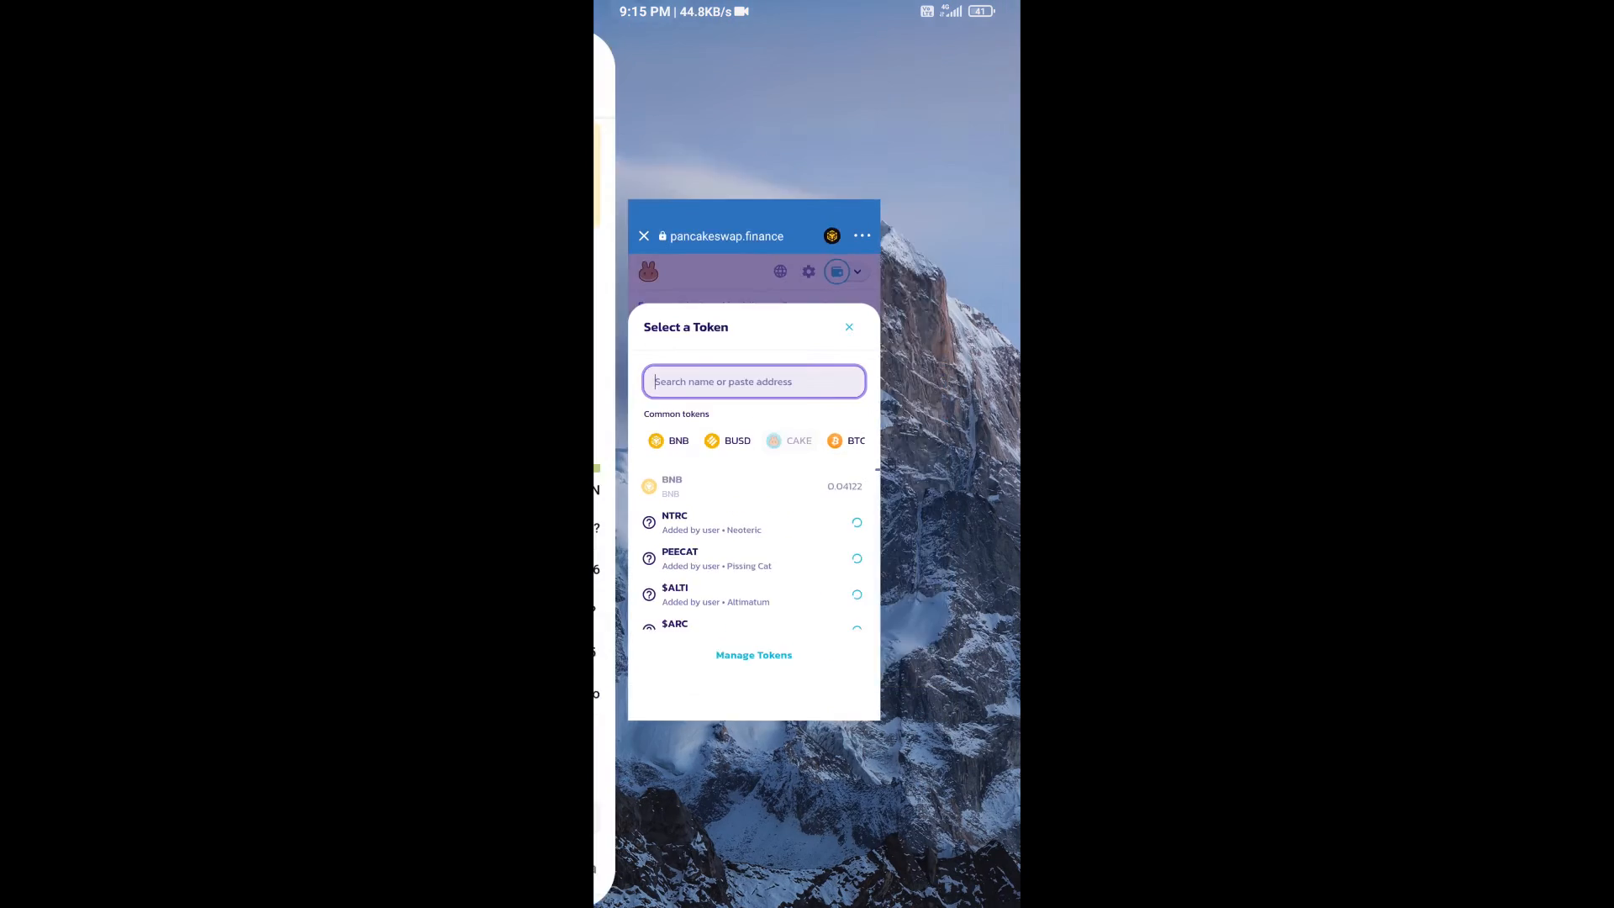
left_click(900, 555)
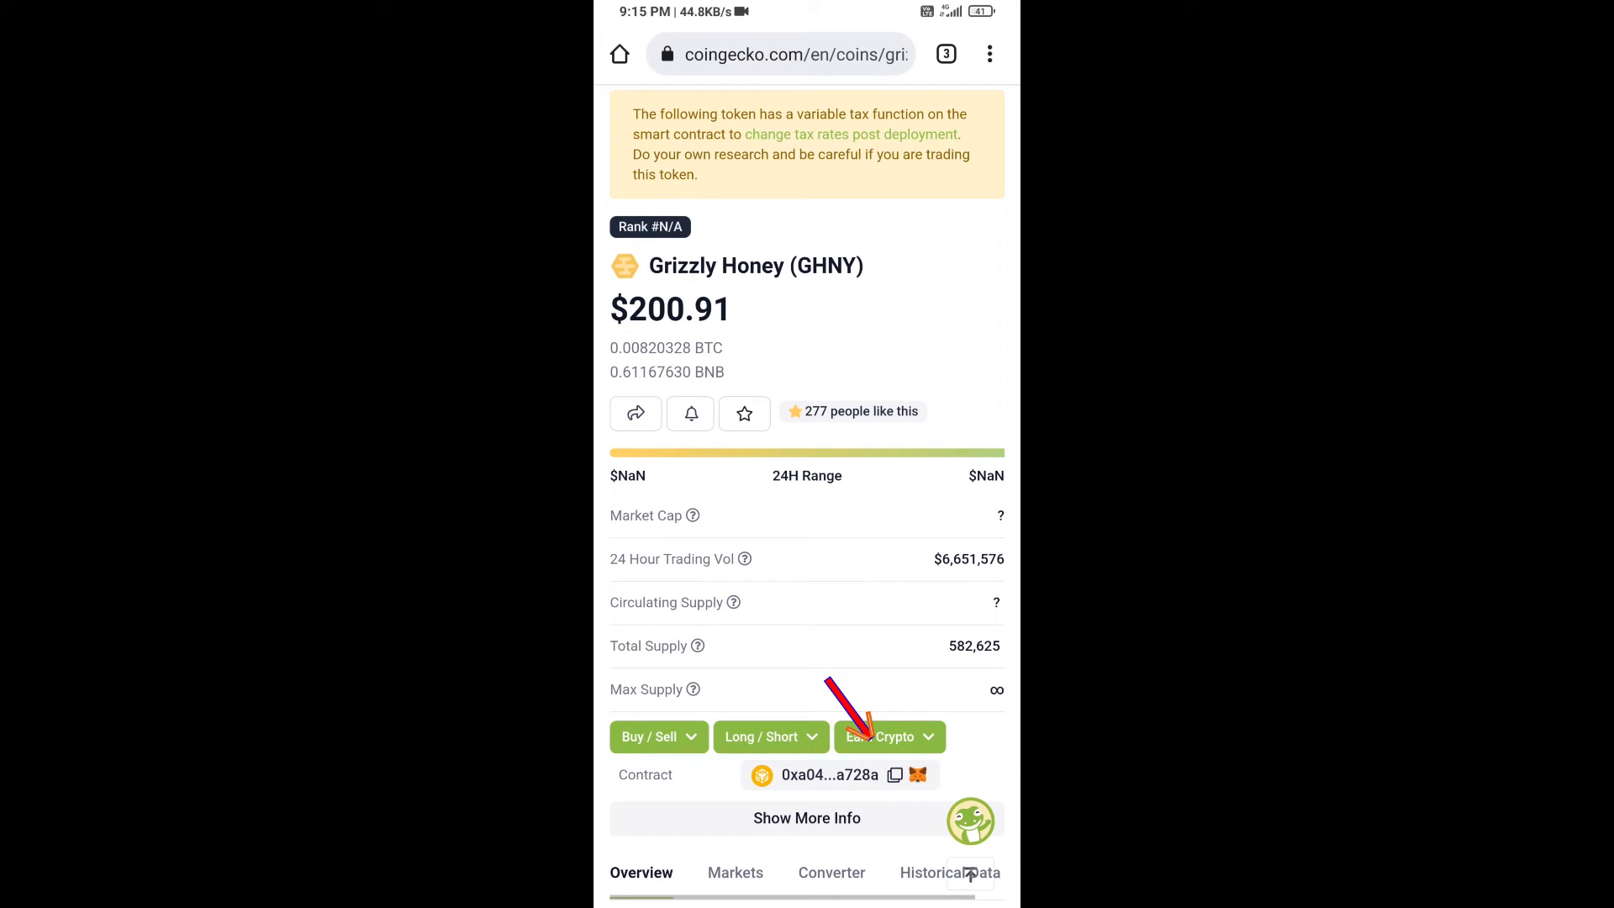
left_click(894, 774)
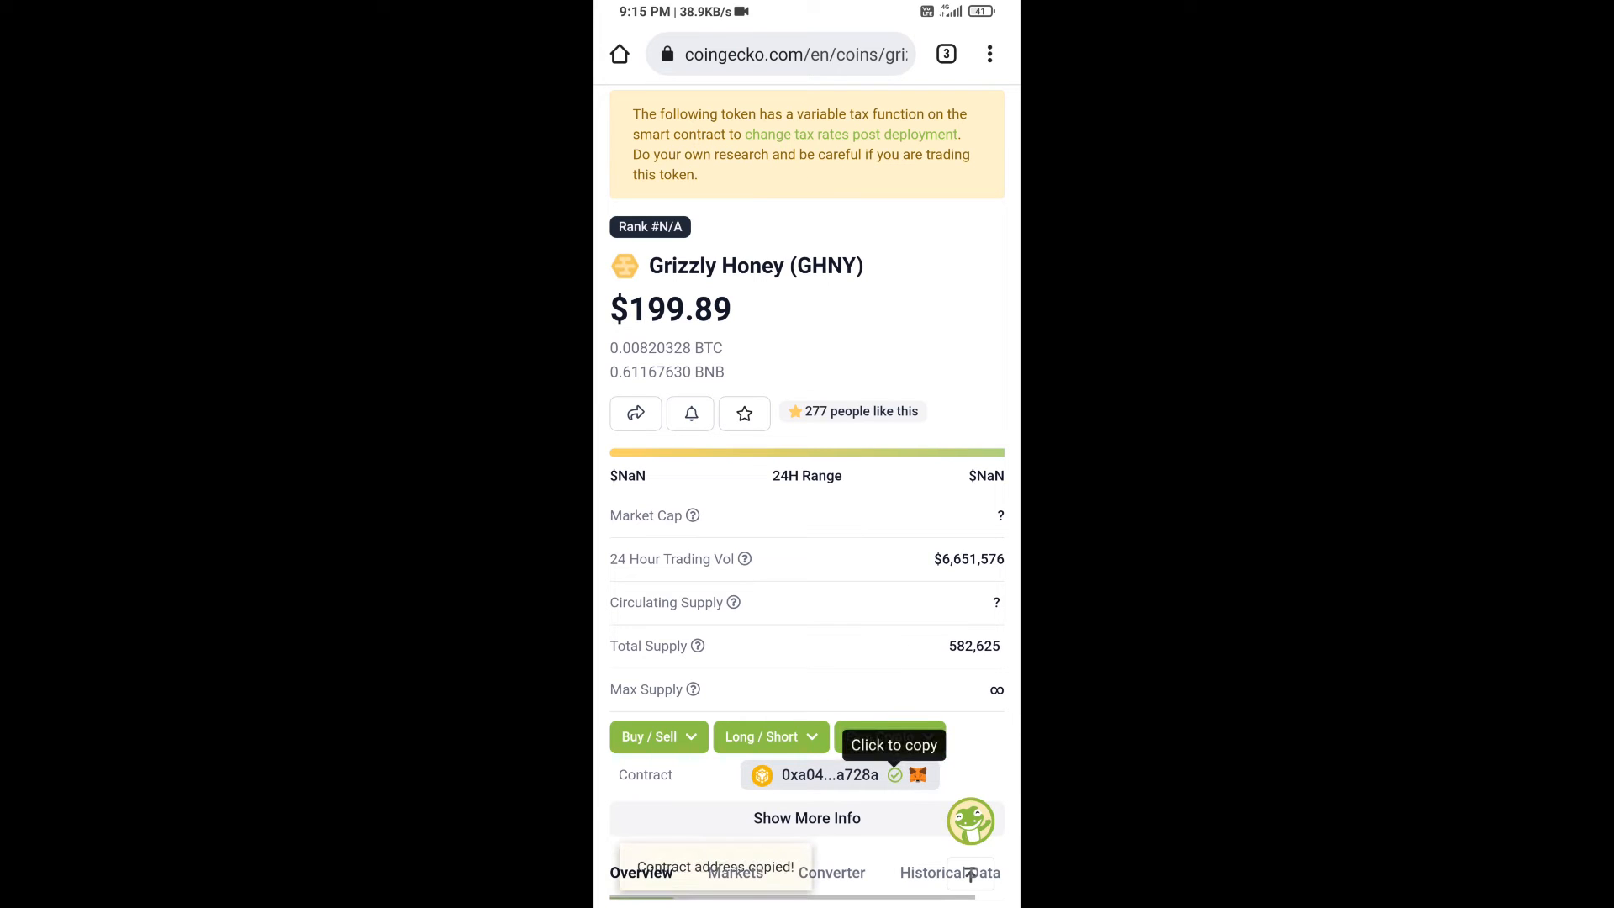
left_click_drag(807, 901, 807, 568)
left_click(900, 576)
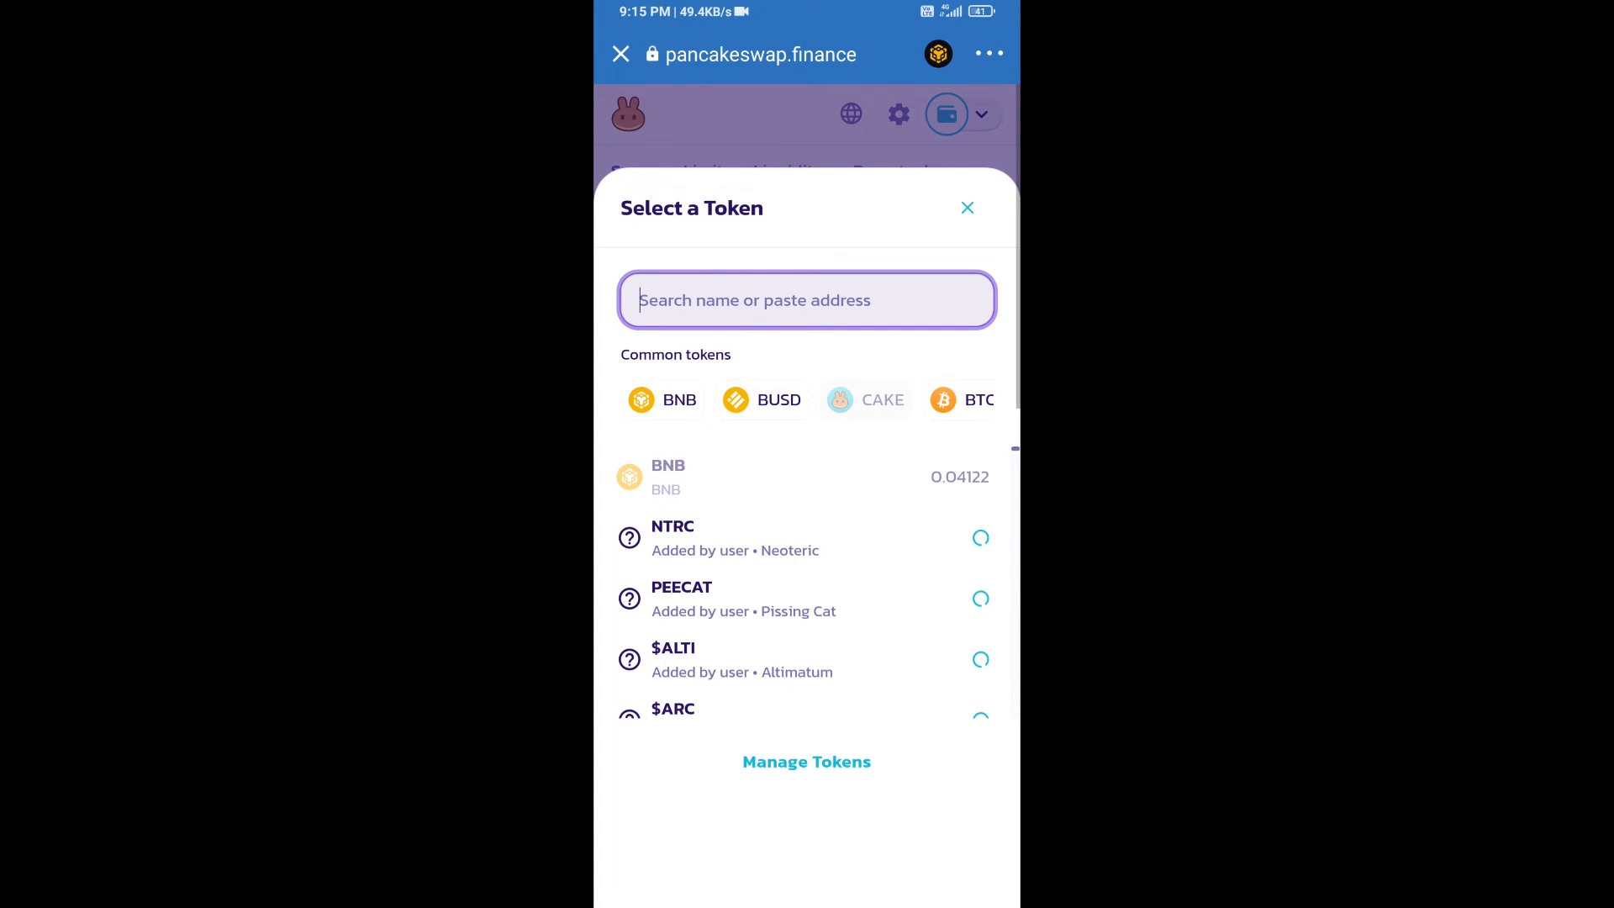
Step: Paste the contract address, accept the unverified-token warning and import GHNY as the output token
left_click(644, 301)
left_click(647, 253)
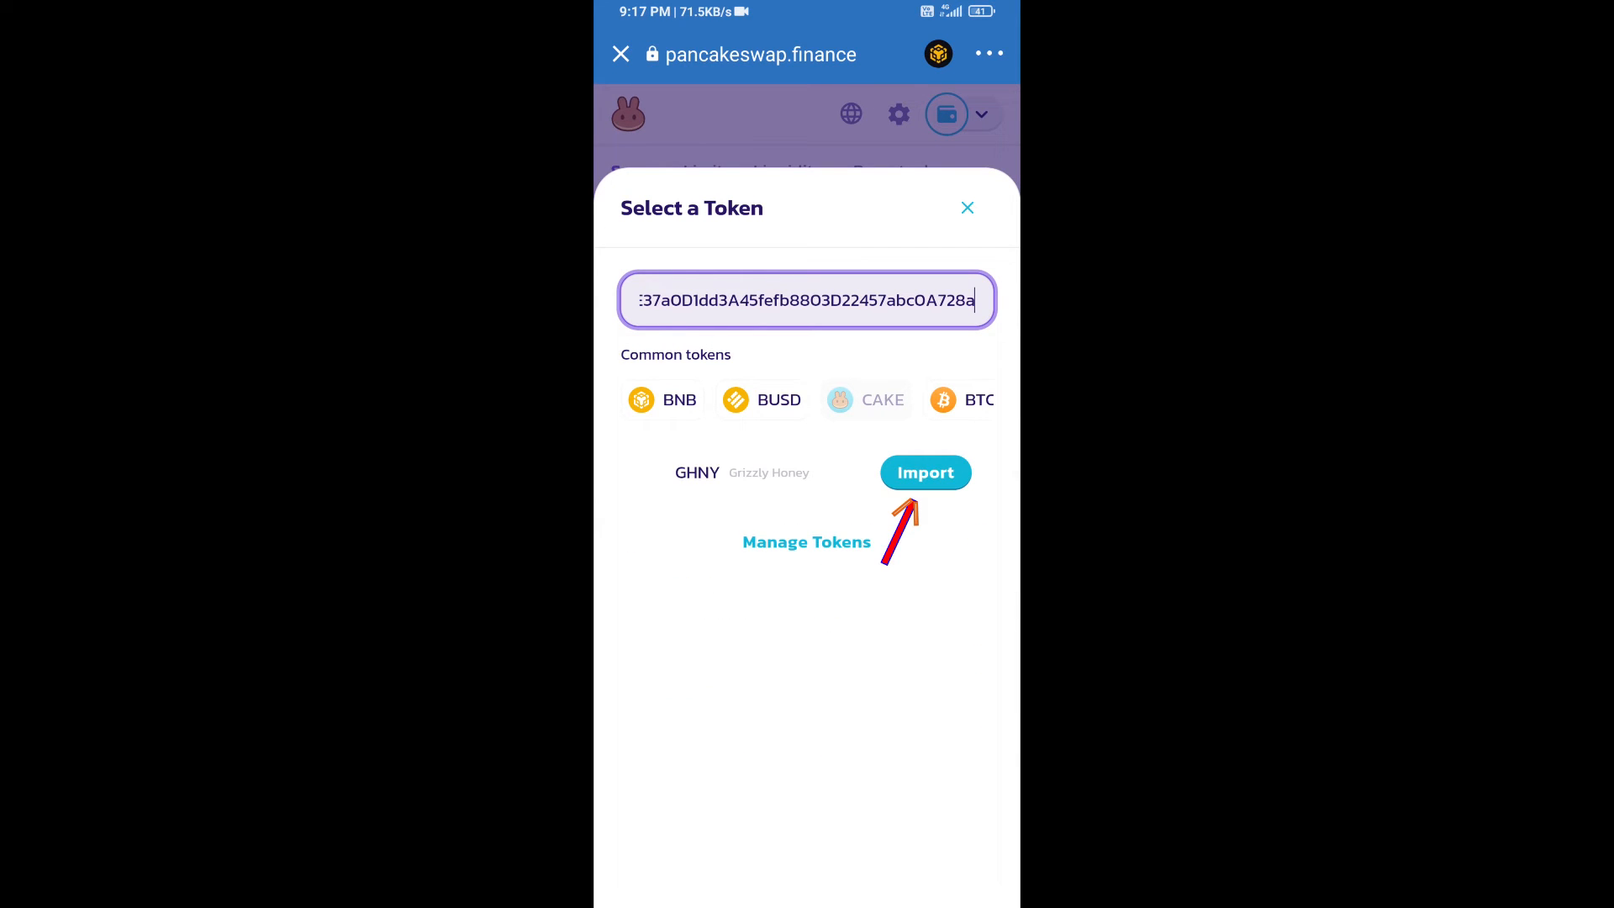
left_click(925, 472)
left_click(638, 684)
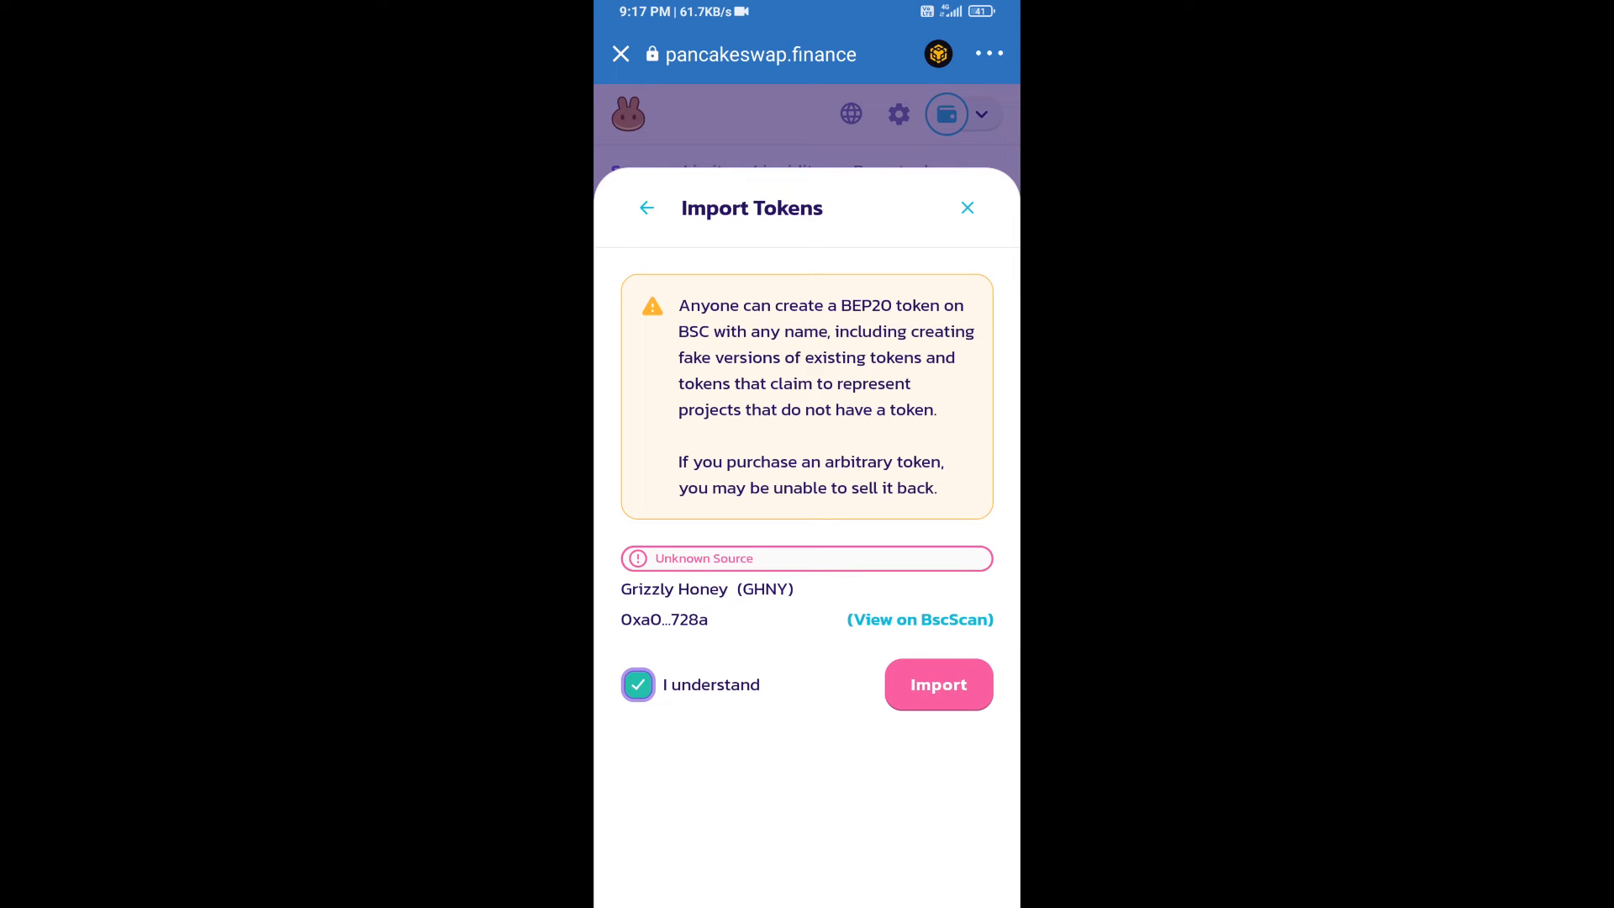
left_click(939, 684)
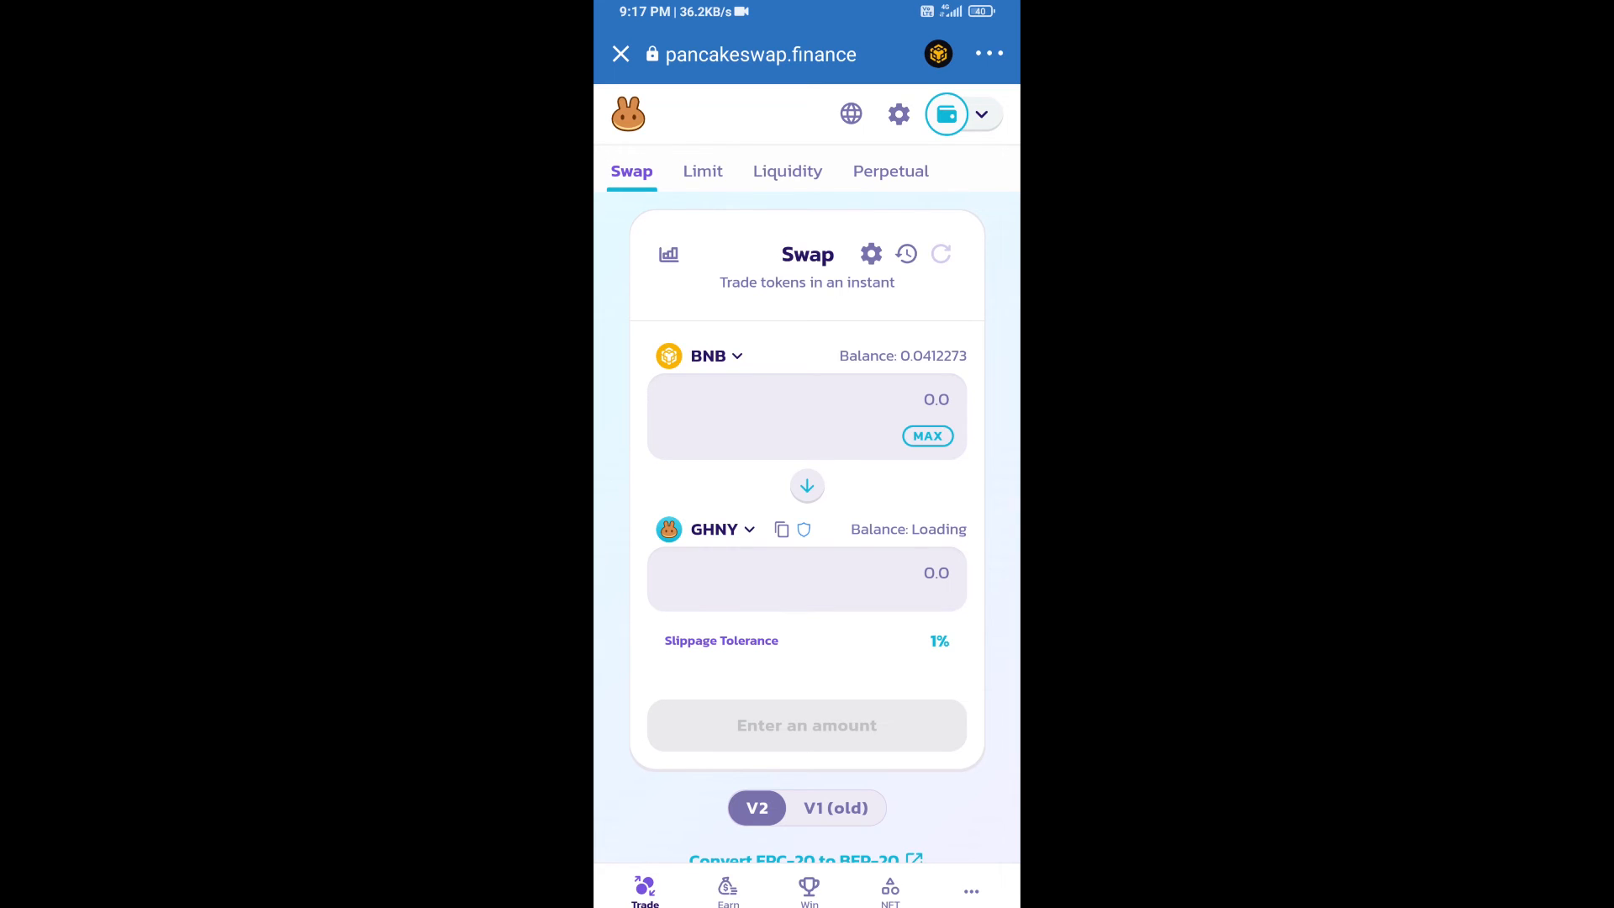
Step: Set the custom slippage tolerance to 1% in swap settings
left_click(871, 253)
left_click(888, 533)
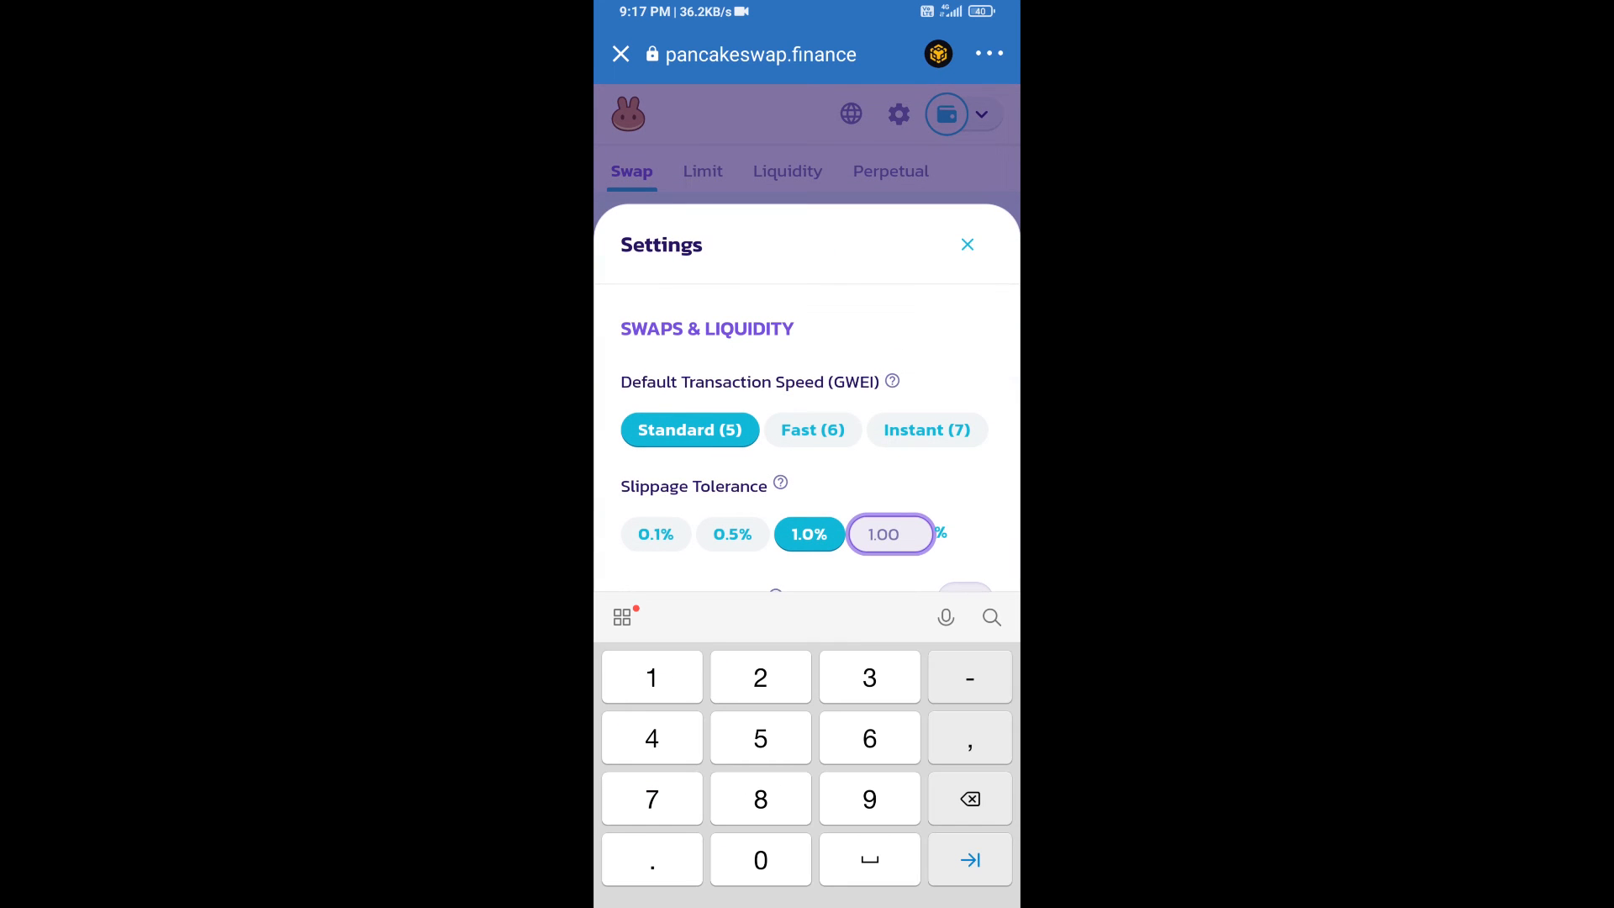
key("BackSpace")
key("BackSpace")
key("BackSpace")
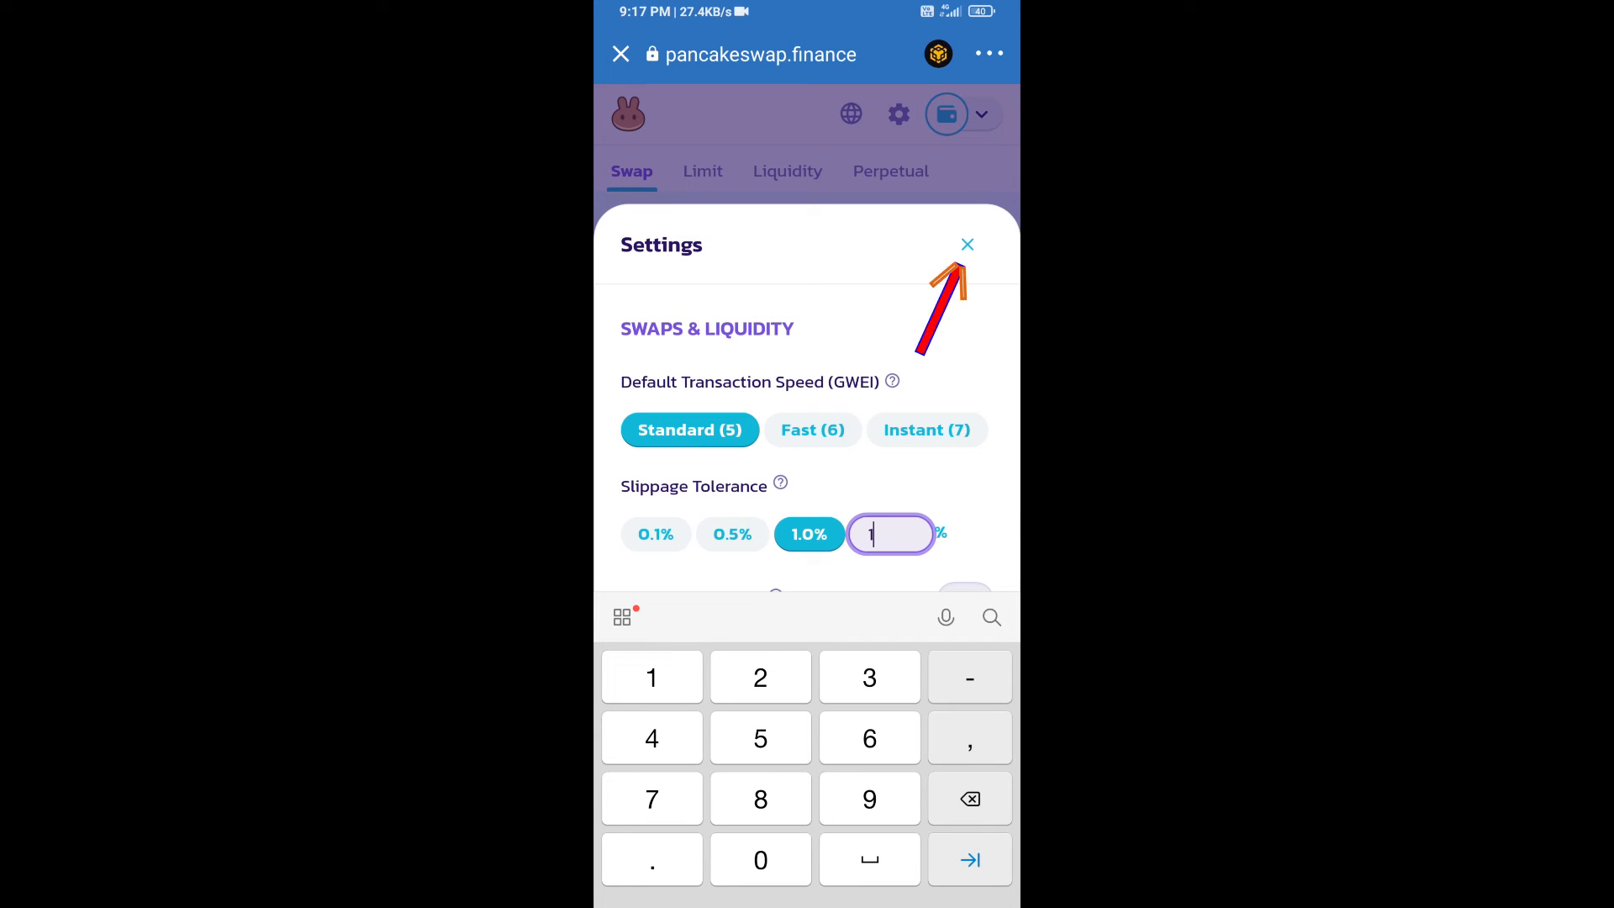
left_click(967, 245)
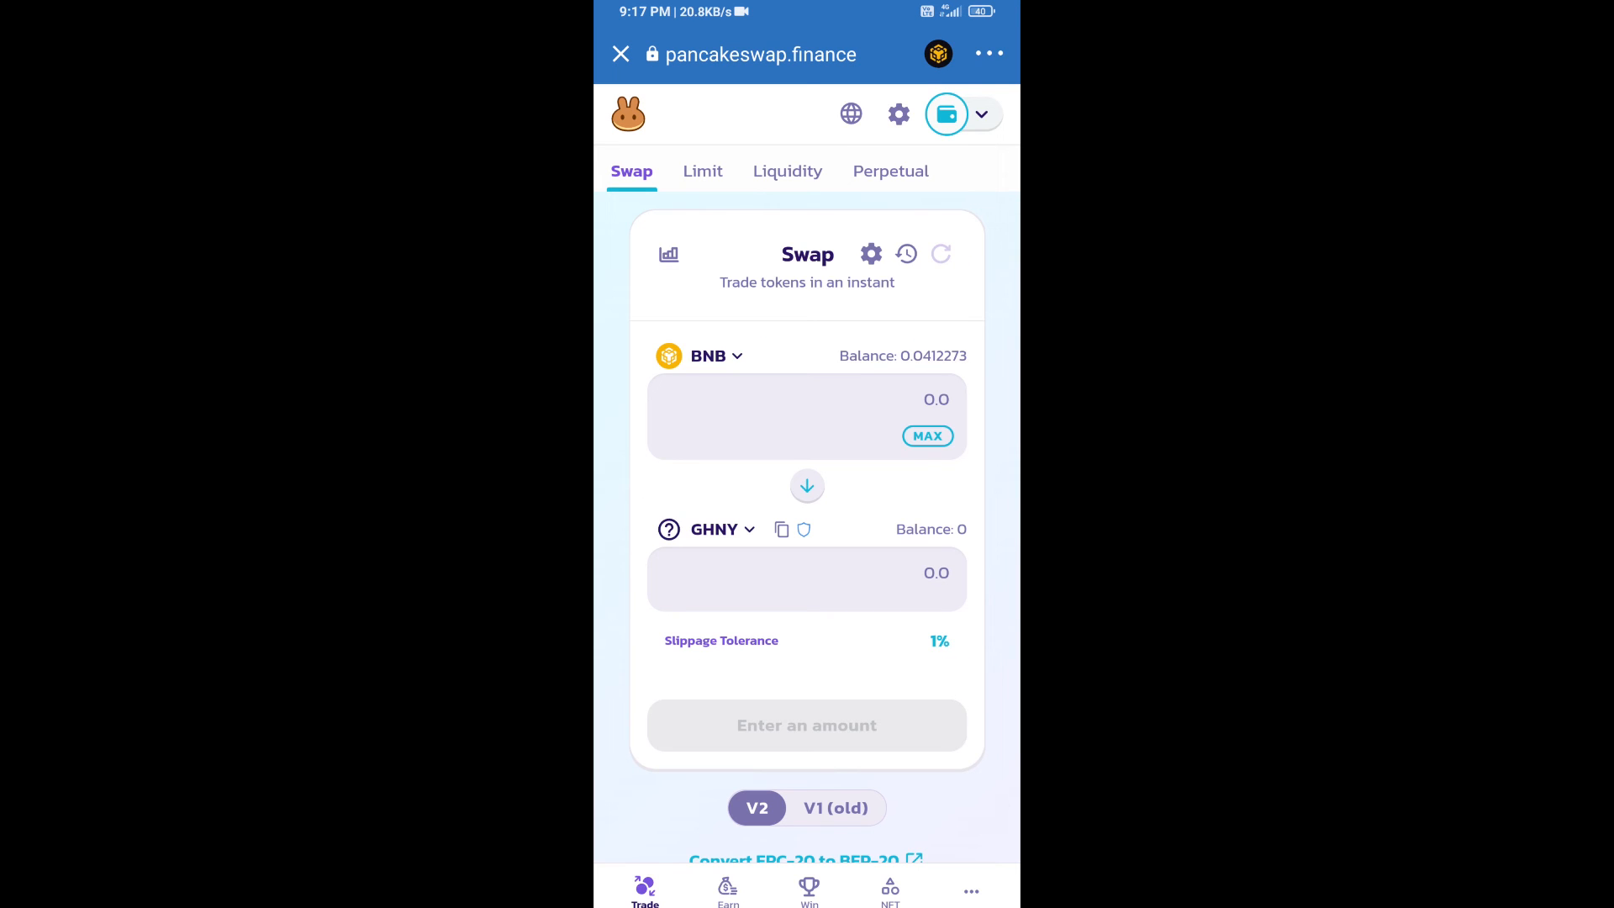
Step: Request 0.005 GHNY for about 0.00306 BNB and proceed to the swap confirmation
left_click(807, 579)
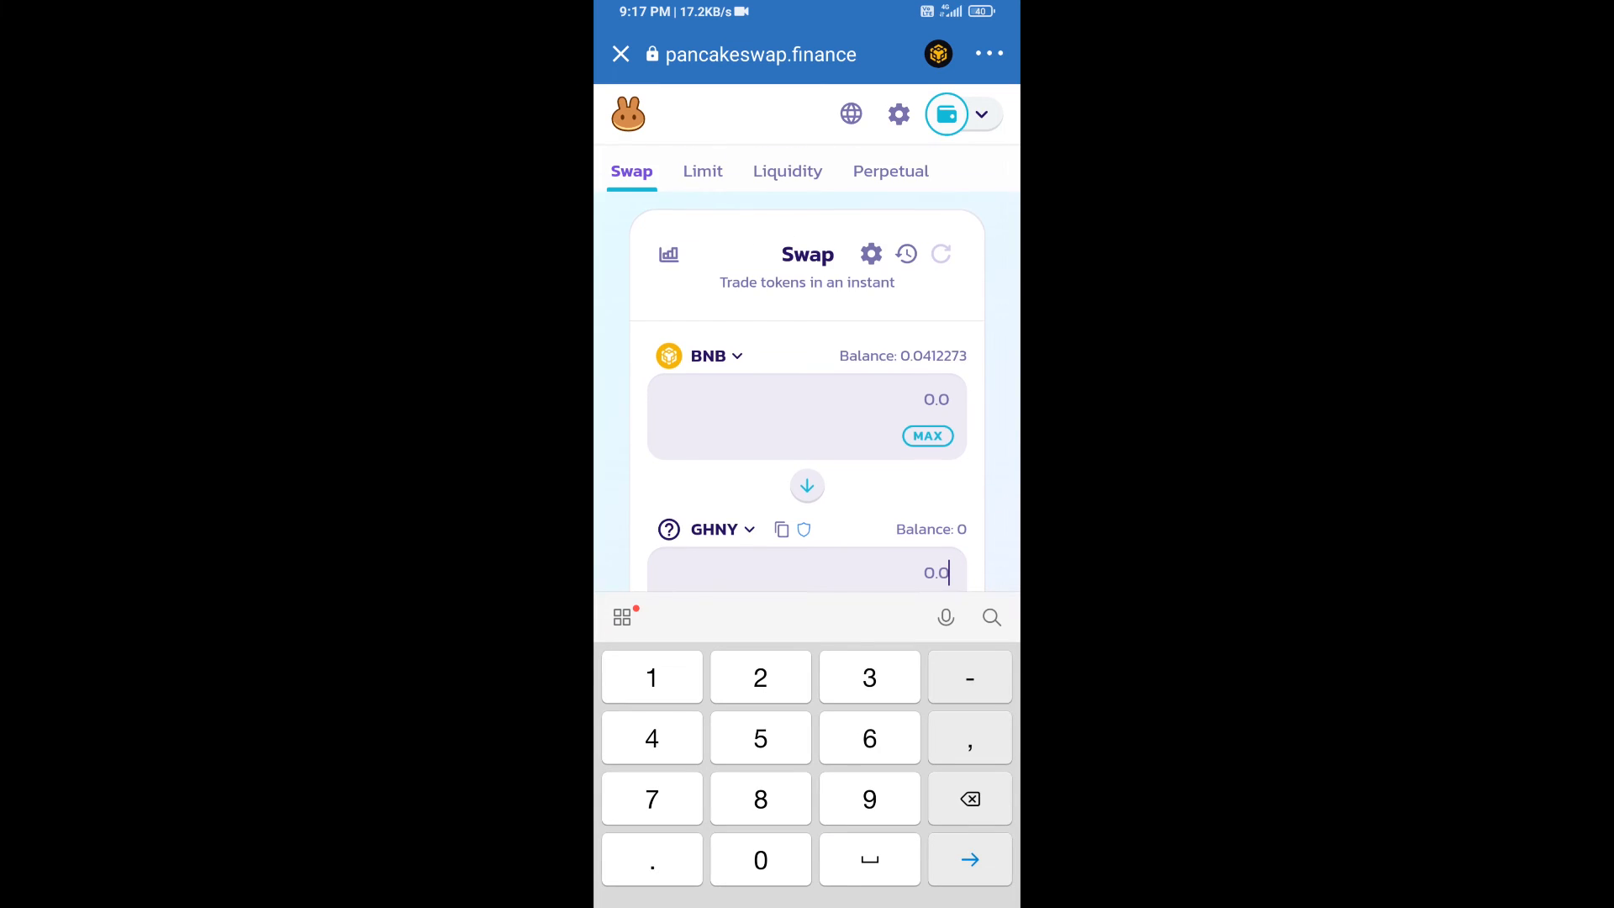
type("0.00")
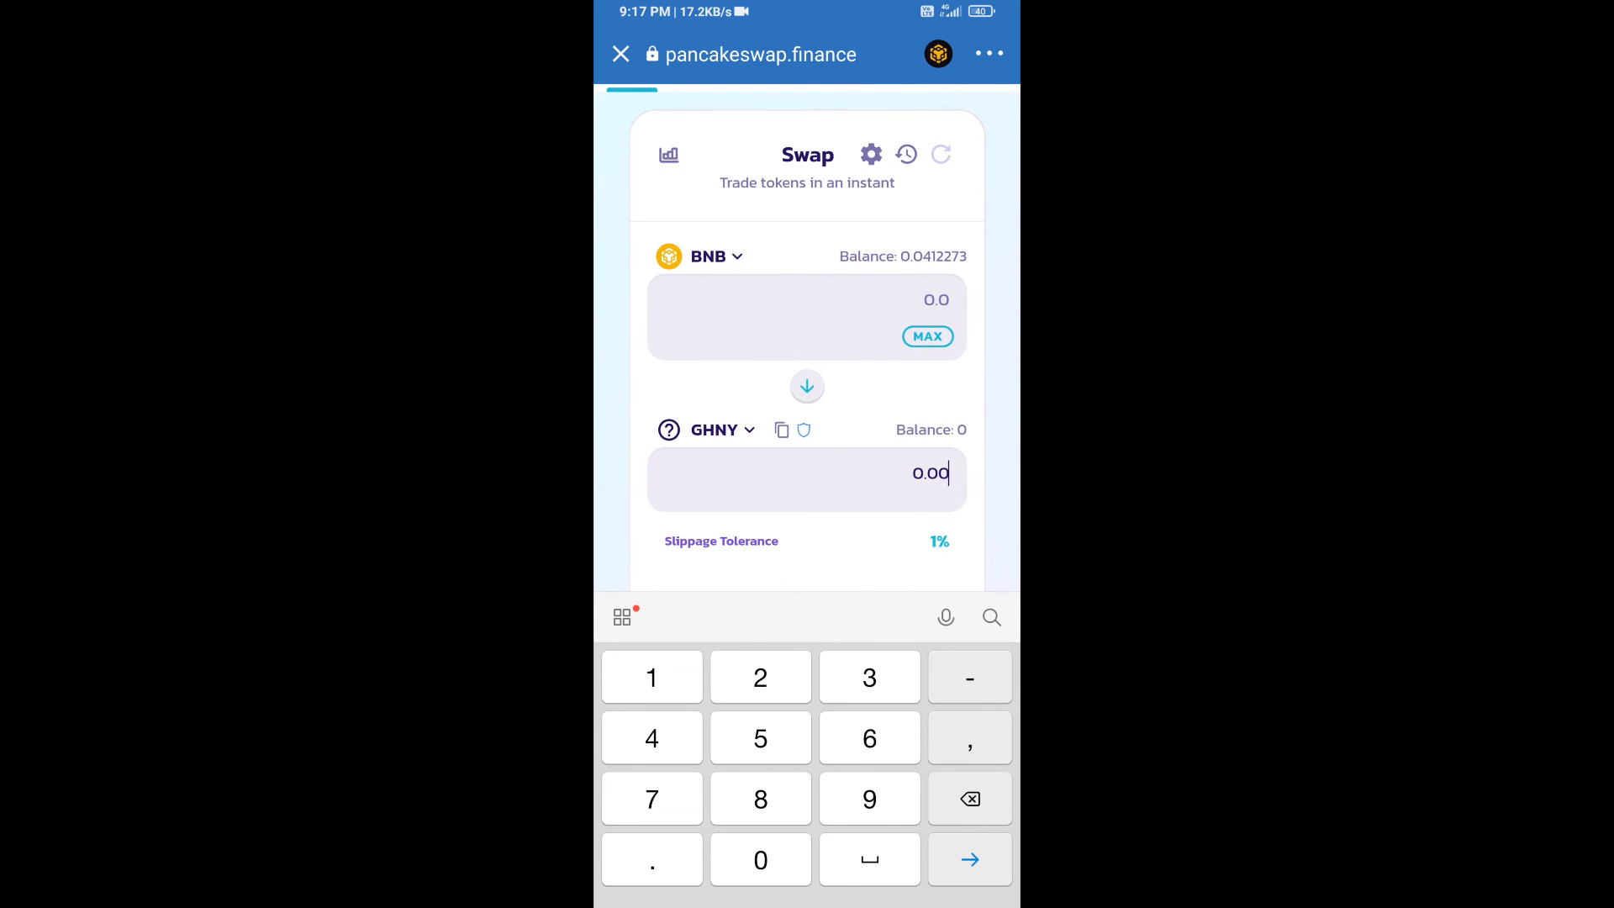
type("5")
scroll(807, 341, "down", 5)
scroll(807, 341, "down", 3)
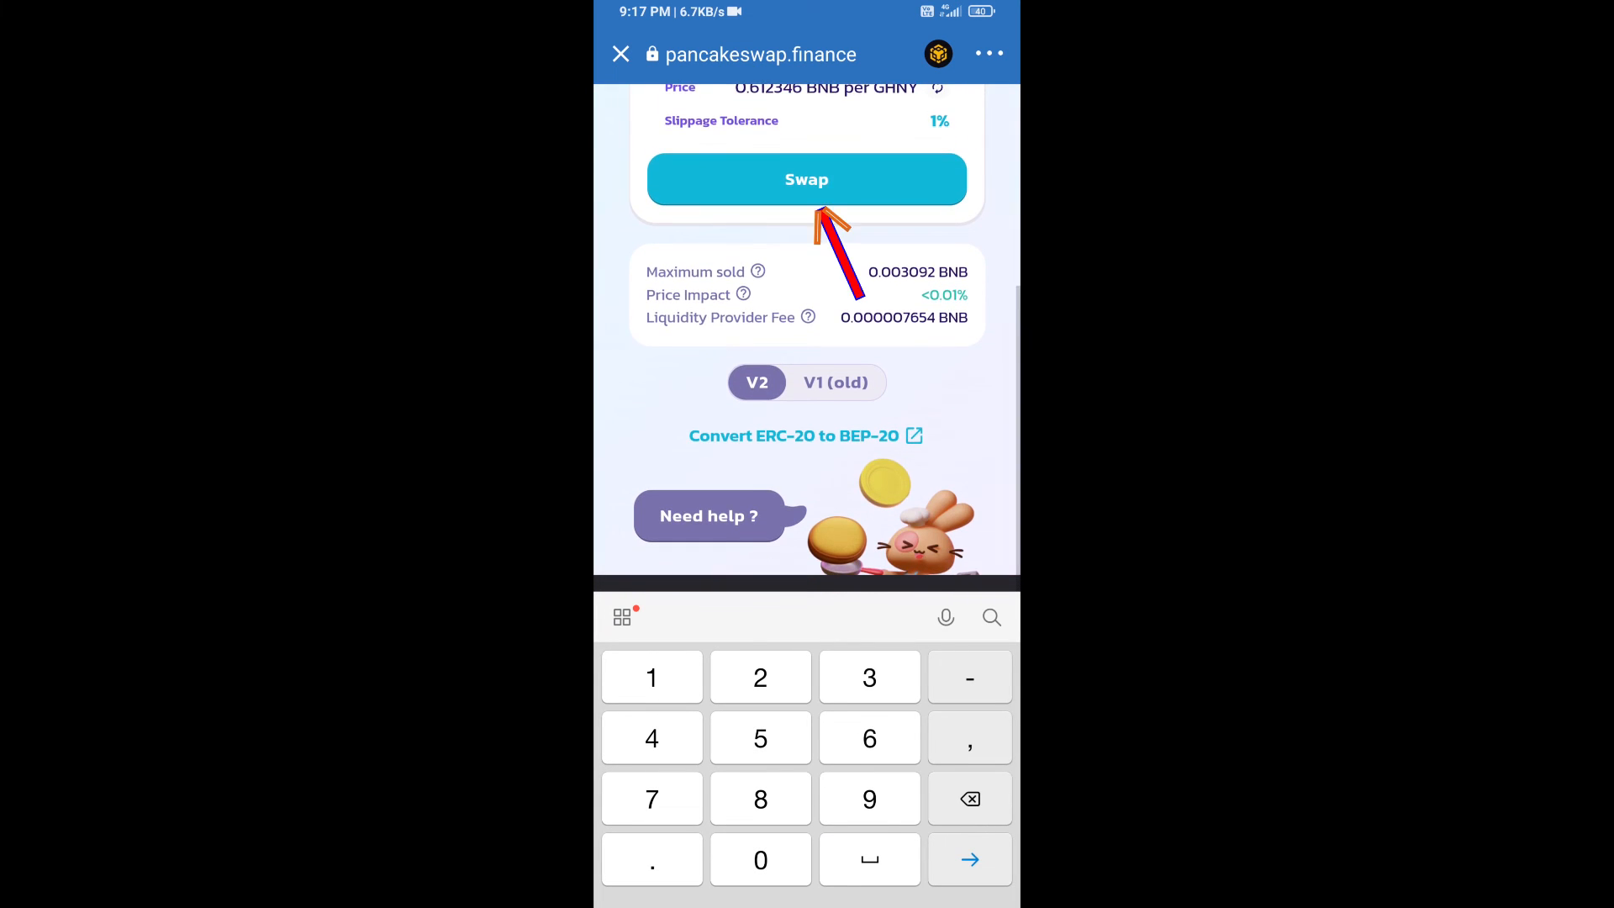
scroll(807, 341, "down", 1)
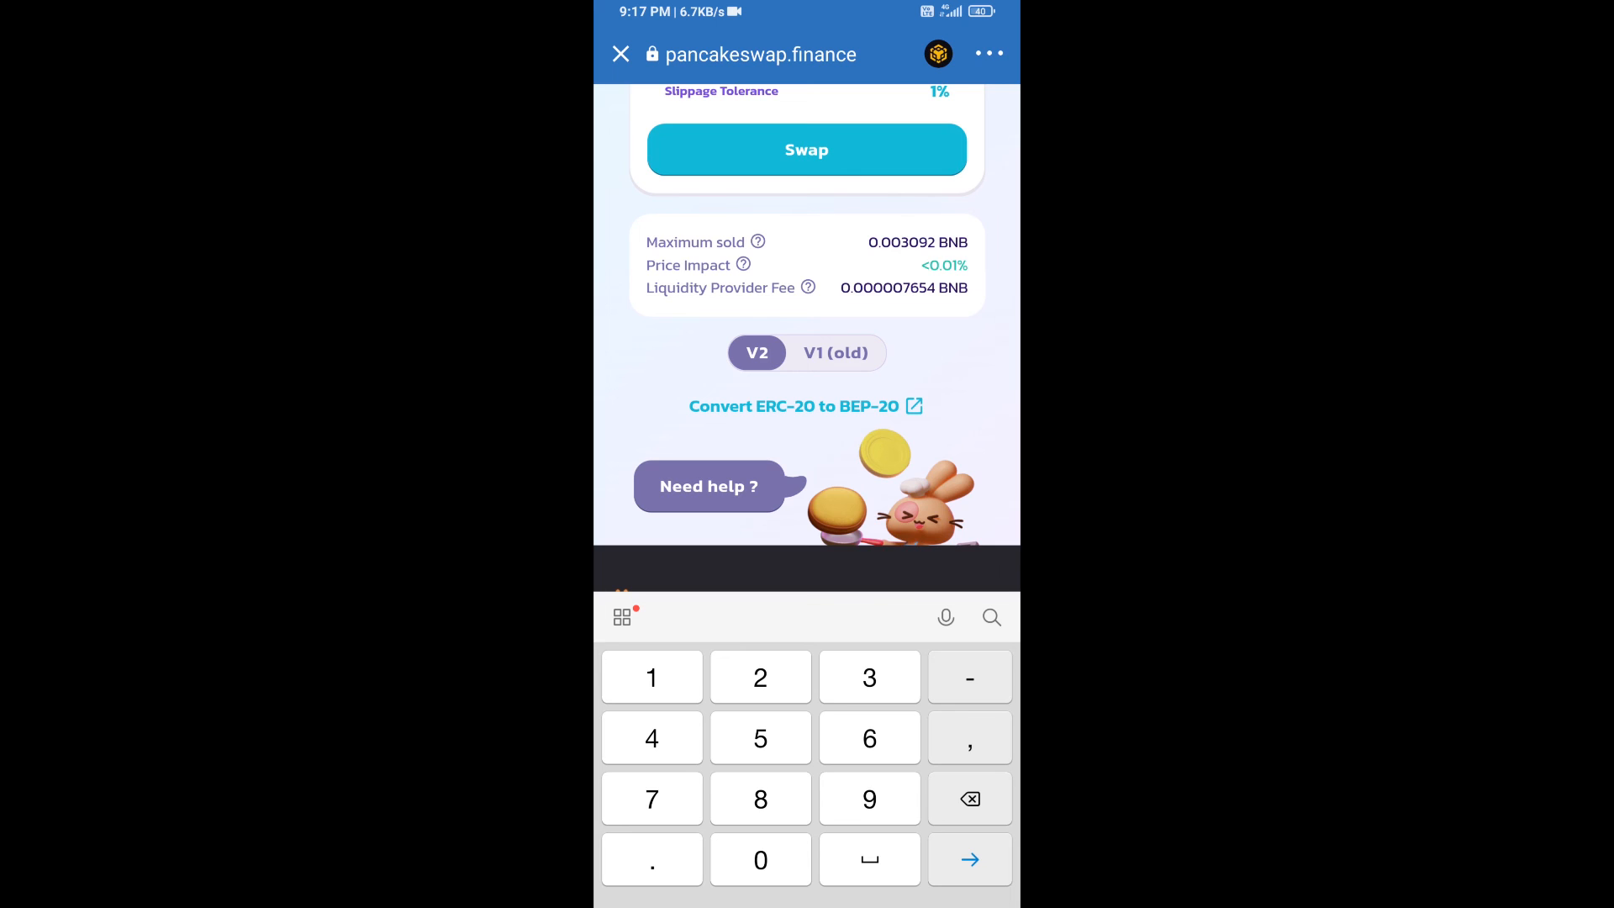
left_click(807, 149)
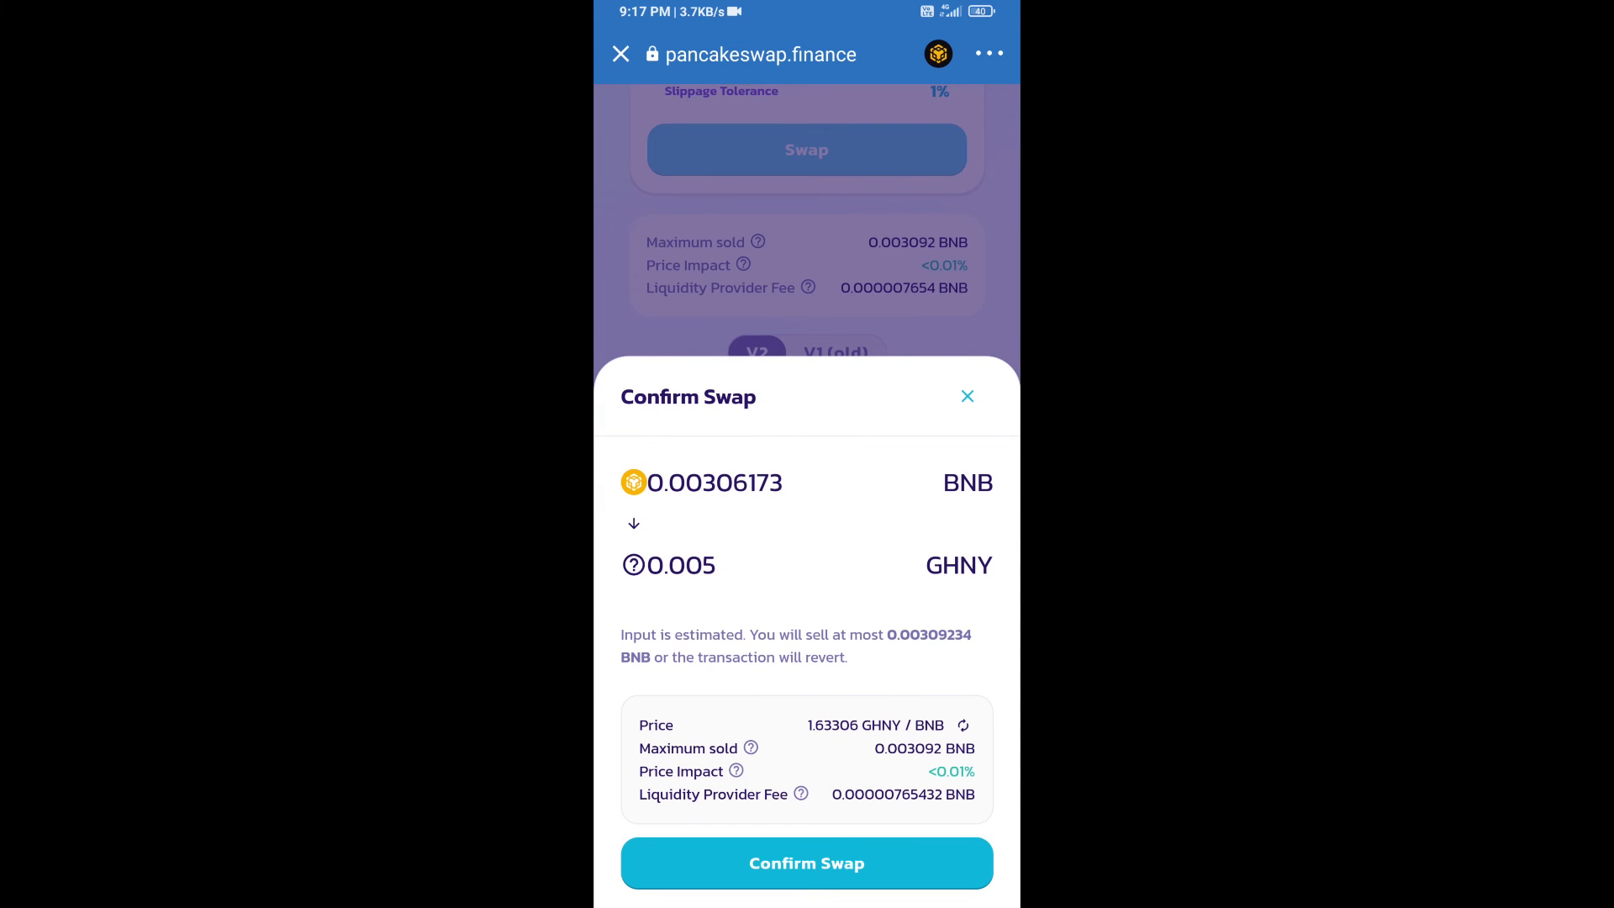